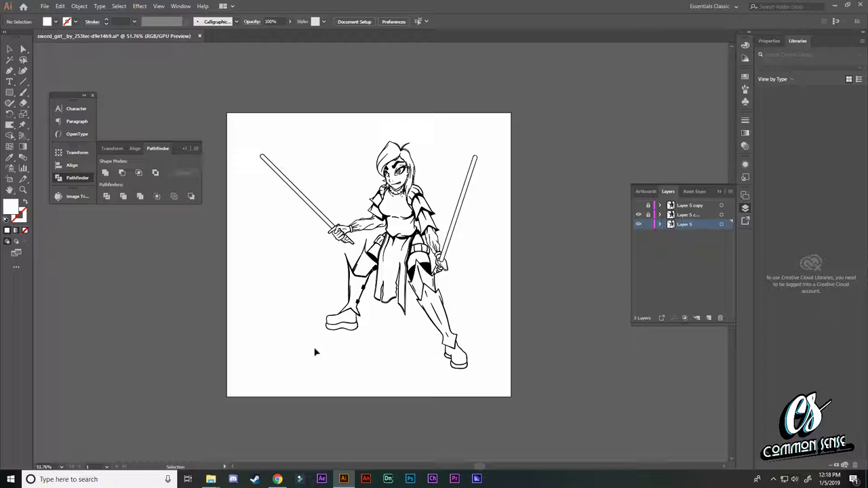
# Prepare the Paintbrush with the default white fill and black stroke for drawing on the figure.
pyautogui.press('z')
pyautogui.moveTo(269, 343); pyautogui.dragTo(372, 344)
pyautogui.press('b')
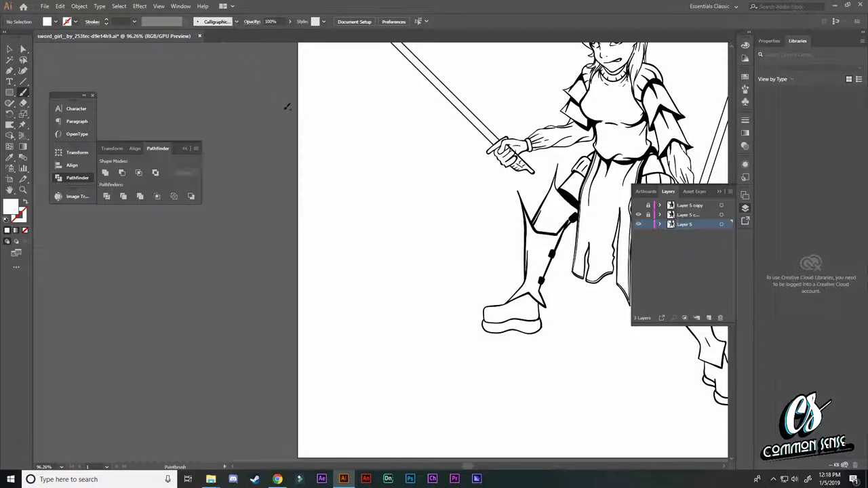
pyautogui.hotkey('shift', 'x')
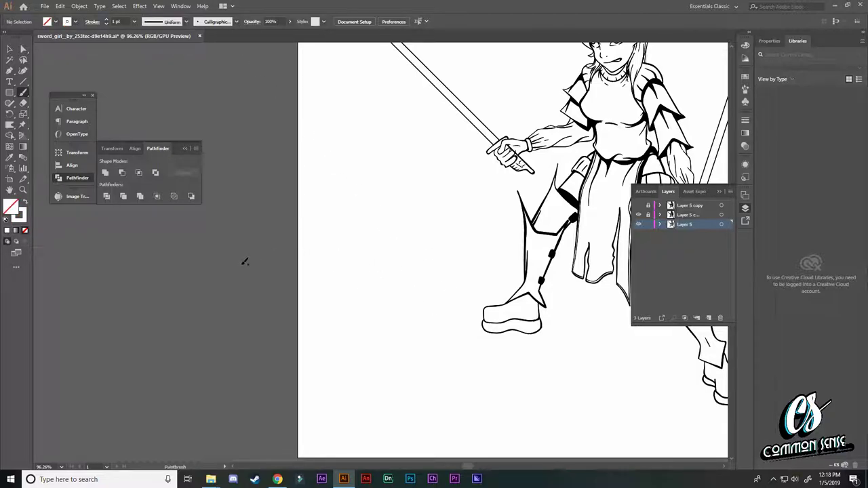
pyautogui.click(5, 221)
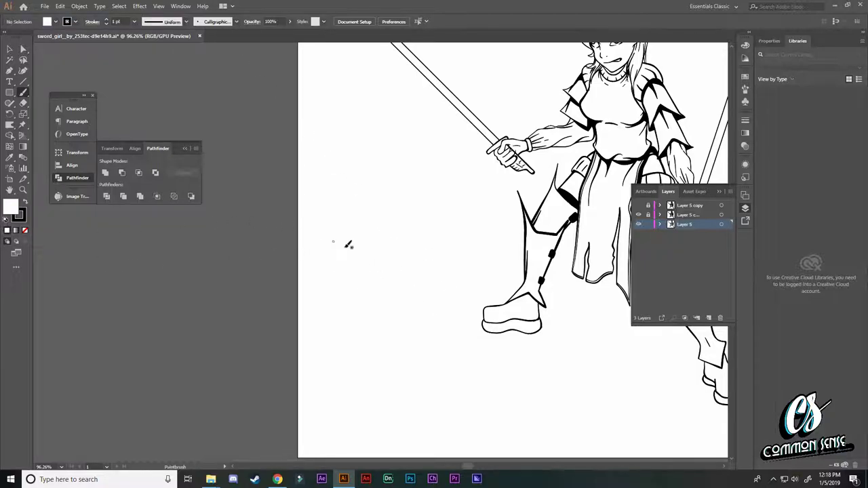
pyautogui.moveTo(481, 245); pyautogui.dragTo(346, 288)
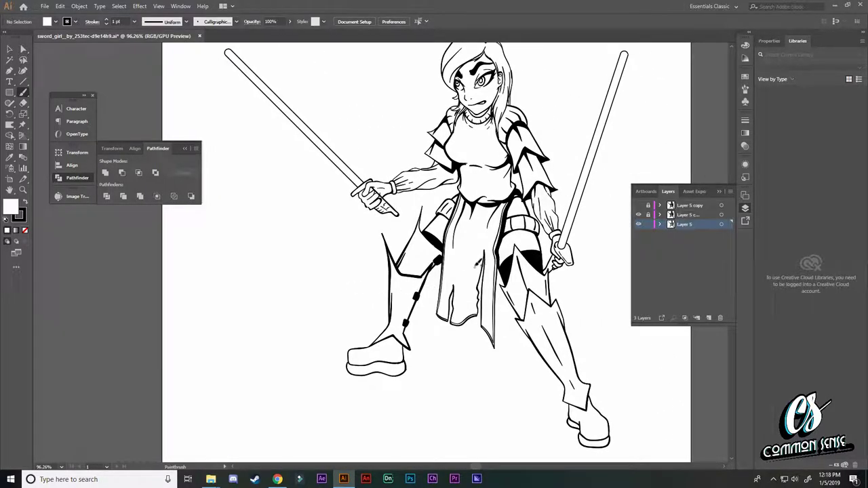
# Set the stroke colour to red E02D2D, try a test scribble on the front cloth, and undo it.
pyautogui.doubleClick(22, 218)
pyautogui.click(123, 271)
pyautogui.click(247, 272)
pyautogui.moveTo(464, 275)
pyautogui.mouseDown()
pyautogui.moveTo(450, 266)
pyautogui.moveTo(449, 246)
pyautogui.moveTo(451, 259)
pyautogui.moveTo(461, 235)
pyautogui.moveTo(460, 267)
pyautogui.moveTo(464, 246)
pyautogui.moveTo(475, 277)
pyautogui.moveTo(480, 236)
pyautogui.moveTo(450, 257)
pyautogui.mouseUp()
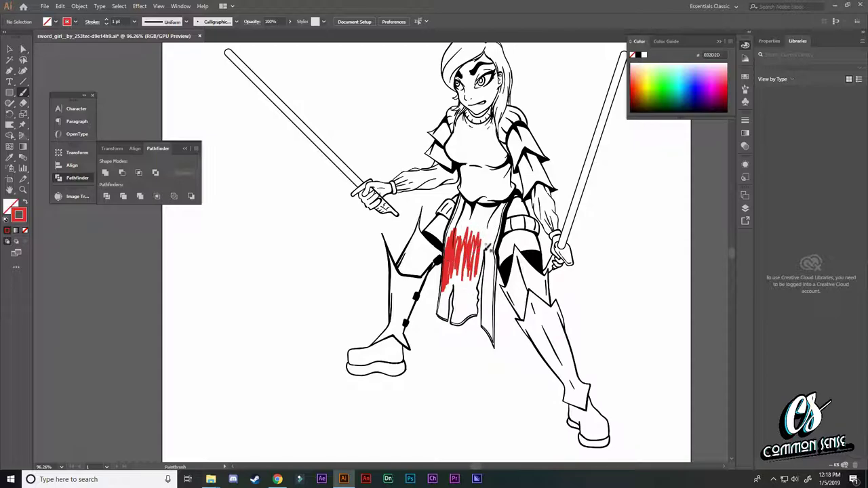
pyautogui.hotkey('ctrl', 'z')
# Try shading the inner edge of the bent leg's thigh armor with red brush strokes, and undo them.
pyautogui.press('z')
pyautogui.moveTo(454, 274); pyautogui.dragTo(515, 199)
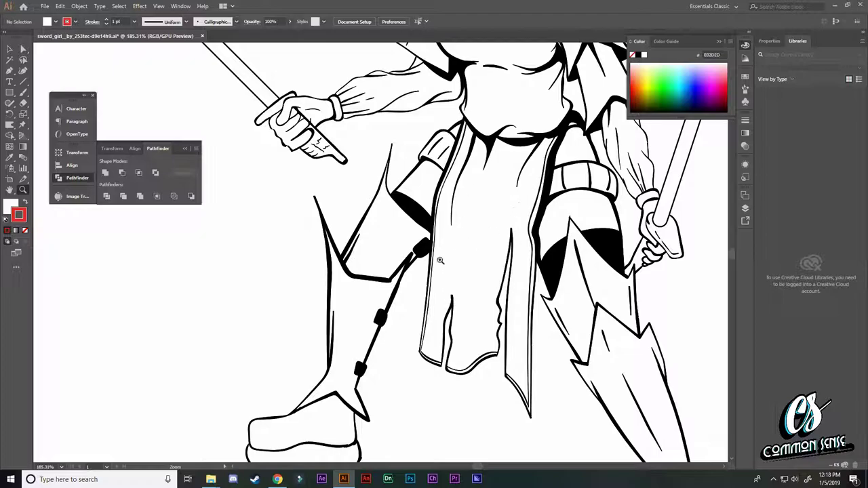
pyautogui.moveTo(339, 262); pyautogui.dragTo(405, 222)
pyautogui.scroll(1, 414, 231)
pyautogui.press('b')
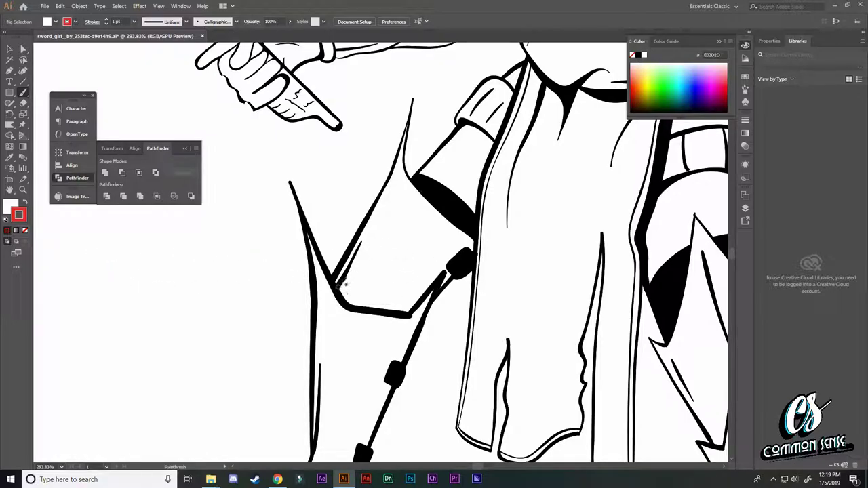
pyautogui.moveTo(361, 310)
pyautogui.mouseDown()
pyautogui.moveTo(381, 308)
pyautogui.moveTo(426, 280)
pyautogui.moveTo(454, 247)
pyautogui.moveTo(456, 231)
pyautogui.moveTo(441, 213)
pyautogui.mouseUp()
pyautogui.moveTo(399, 313)
pyautogui.mouseDown()
pyautogui.moveTo(414, 309)
pyautogui.moveTo(425, 285)
pyautogui.moveTo(459, 256)
pyautogui.moveTo(469, 229)
pyautogui.moveTo(464, 241)
pyautogui.moveTo(473, 253)
pyautogui.mouseUp()
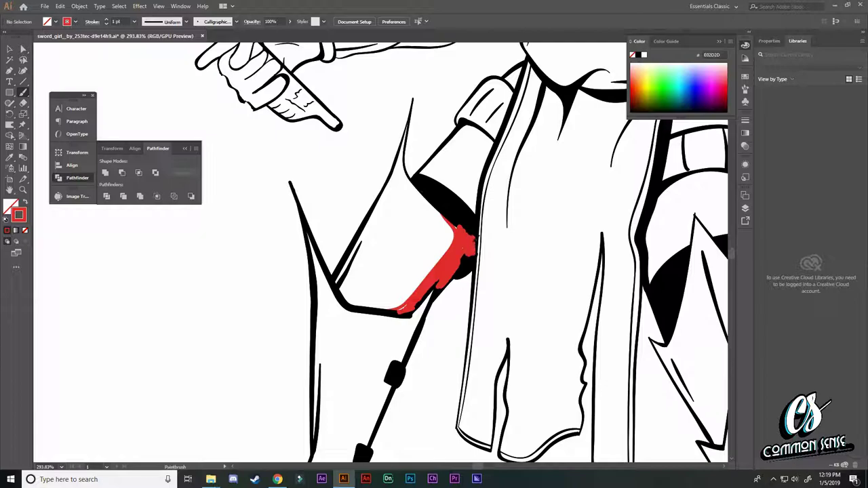
pyautogui.moveTo(461, 219); pyautogui.dragTo(457, 219)
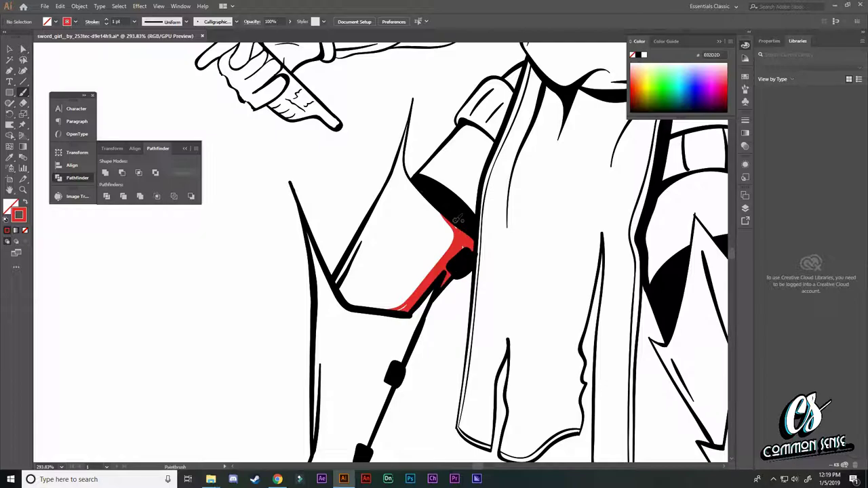
pyautogui.hotkey('ctrl', 'z')
pyautogui.hotkey('ctrl', 'z')
pyautogui.press('z')
pyautogui.moveTo(563, 254); pyautogui.dragTo(410, 254)
pyautogui.moveTo(584, 286); pyautogui.dragTo(442, 307)
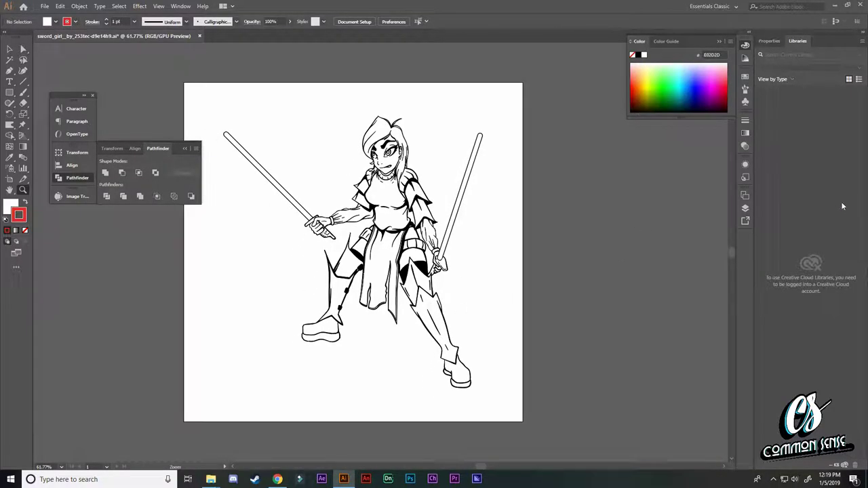
pyautogui.click(745, 210)
pyautogui.press('v')
pyautogui.hotkey('ctrl', '0')
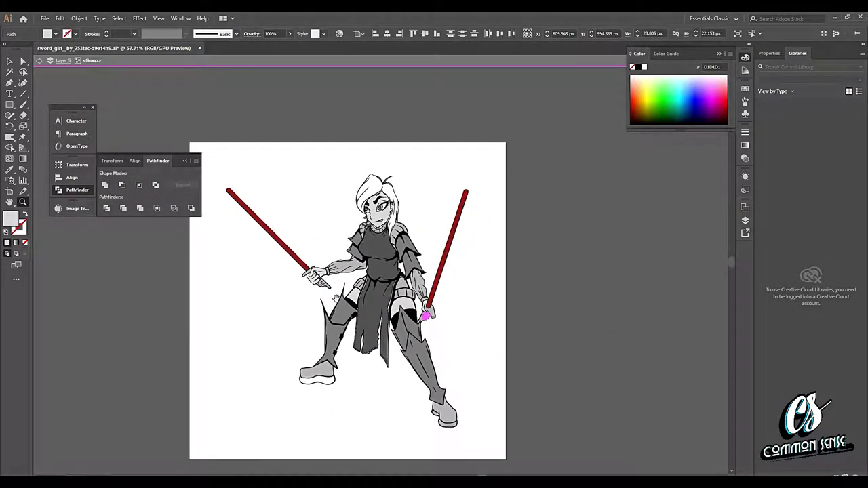
# Leave isolation mode, lock the coloured artwork on Layer 5 and create a new layer directly above it.
pyautogui.moveTo(335, 311); pyautogui.dragTo(342, 336)
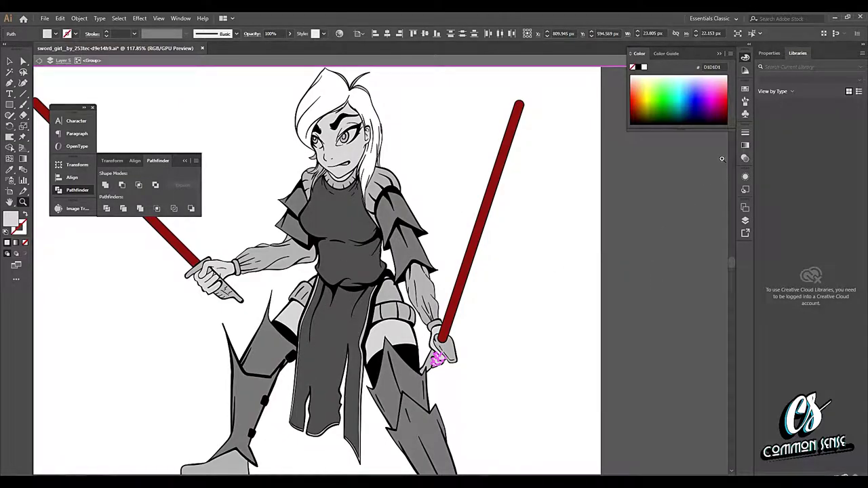
pyautogui.click(746, 221)
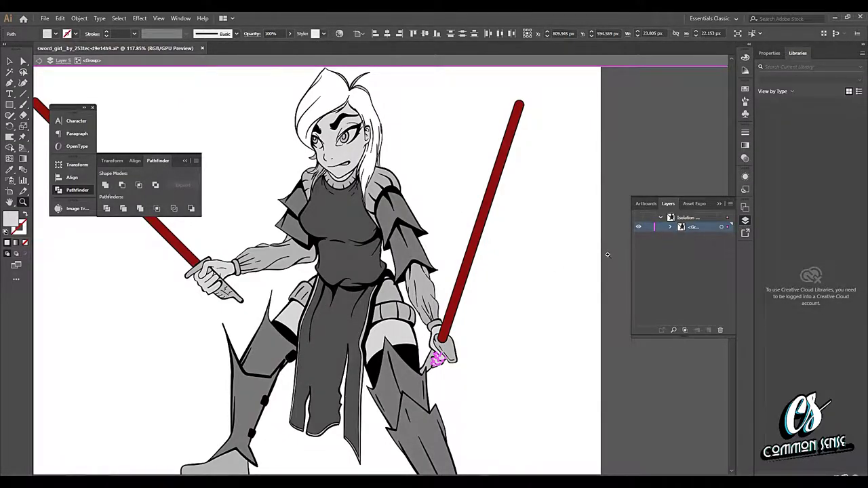
pyautogui.press('v')
pyautogui.doubleClick(538, 276)
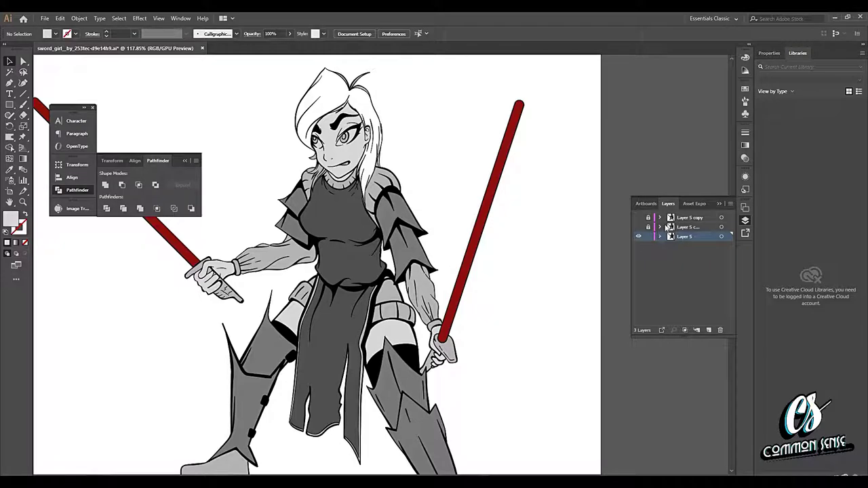
pyautogui.click(648, 237)
pyautogui.click(709, 330)
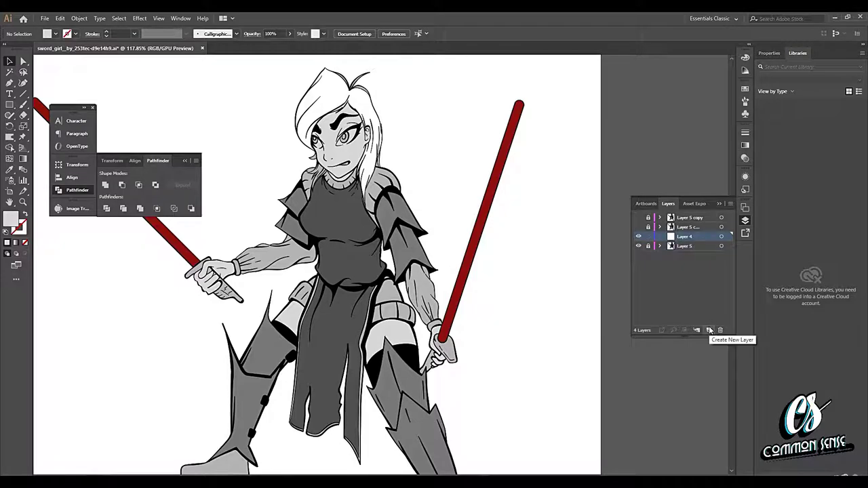
# Sample the dark grey of the front cloth as the shading colour for the leg armor.
pyautogui.moveTo(327, 335); pyautogui.dragTo(398, 241)
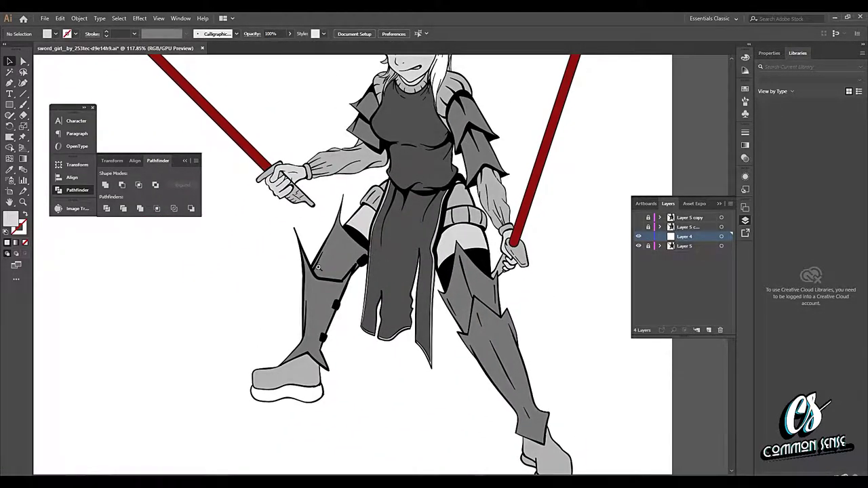
pyautogui.moveTo(299, 276); pyautogui.dragTo(400, 181)
pyautogui.moveTo(445, 223); pyautogui.dragTo(373, 121)
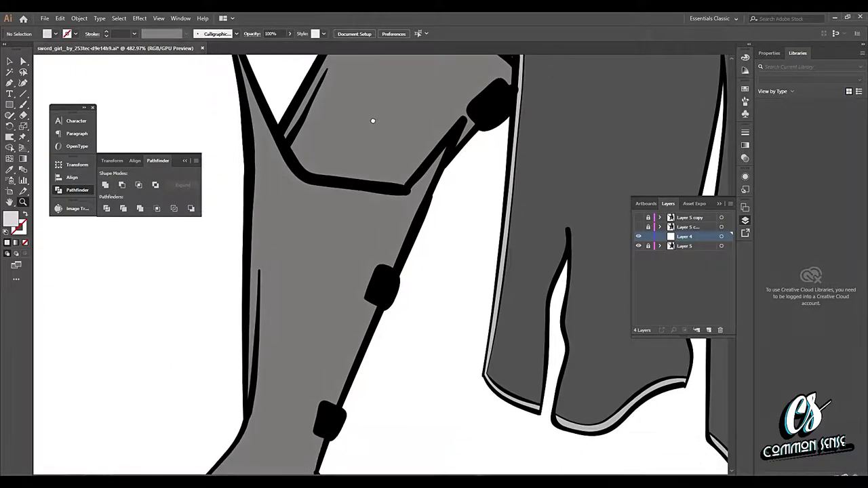
pyautogui.press('i')
pyautogui.click(325, 317)
pyautogui.click(568, 175)
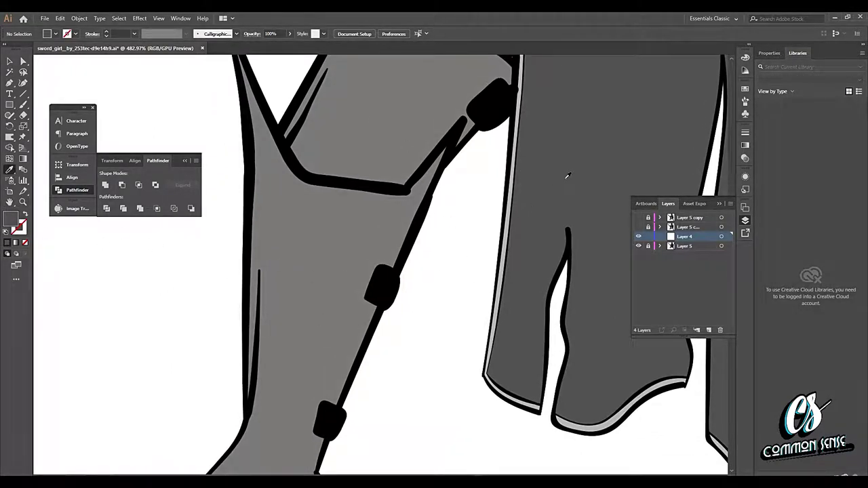
# Brush a dark grey shadow over the inner edge of the thigh armor on Layer 4 and show the line-art layer above it.
pyautogui.moveTo(430, 206); pyautogui.dragTo(350, 334)
pyautogui.press('b')
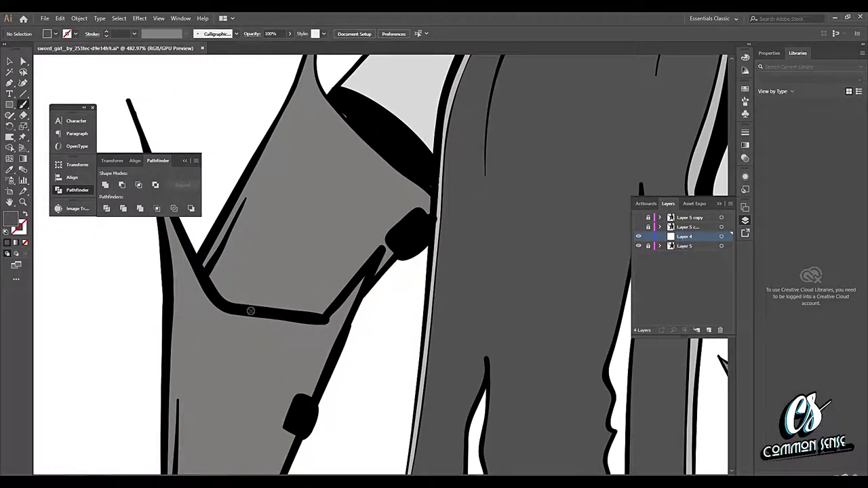
pyautogui.moveTo(239, 309)
pyautogui.mouseDown()
pyautogui.moveTo(285, 308)
pyautogui.moveTo(310, 292)
pyautogui.moveTo(388, 194)
pyautogui.moveTo(395, 175)
pyautogui.moveTo(369, 135)
pyautogui.moveTo(401, 143)
pyautogui.moveTo(423, 170)
pyautogui.moveTo(433, 218)
pyautogui.moveTo(368, 285)
pyautogui.moveTo(374, 259)
pyautogui.moveTo(356, 291)
pyautogui.moveTo(276, 316)
pyautogui.moveTo(344, 277)
pyautogui.moveTo(333, 278)
pyautogui.mouseUp()
pyautogui.moveTo(364, 236)
pyautogui.mouseDown()
pyautogui.moveTo(395, 196)
pyautogui.moveTo(372, 257)
pyautogui.moveTo(380, 252)
pyautogui.moveTo(365, 266)
pyautogui.moveTo(420, 206)
pyautogui.mouseUp()
pyautogui.moveTo(387, 255)
pyautogui.mouseDown()
pyautogui.moveTo(410, 193)
pyautogui.moveTo(416, 201)
pyautogui.mouseUp()
pyautogui.moveTo(316, 197)
pyautogui.mouseDown()
pyautogui.moveTo(345, 180)
pyautogui.moveTo(342, 231)
pyautogui.mouseUp()
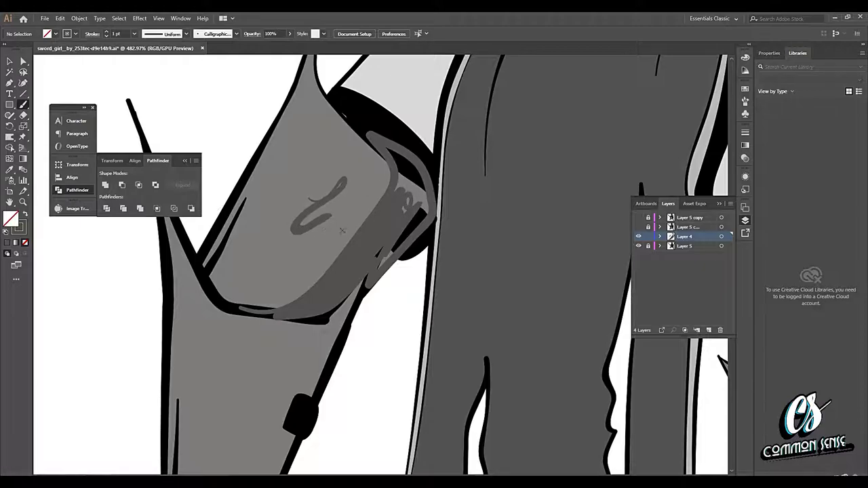
pyautogui.hotkey('ctrl', 'z')
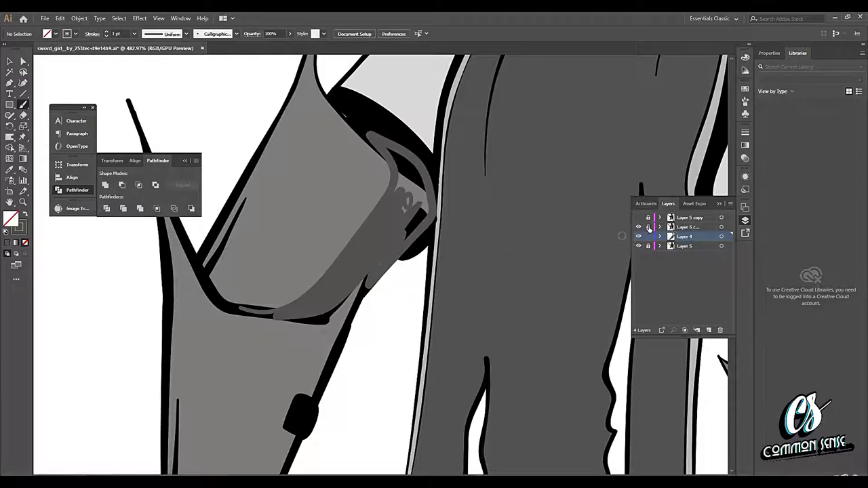
pyautogui.click(639, 227)
pyautogui.moveTo(433, 242)
pyautogui.mouseDown()
pyautogui.moveTo(392, 254)
pyautogui.moveTo(415, 217)
pyautogui.moveTo(403, 213)
pyautogui.moveTo(401, 182)
pyautogui.moveTo(409, 213)
pyautogui.moveTo(419, 185)
pyautogui.moveTo(425, 210)
pyautogui.moveTo(396, 163)
pyautogui.mouseUp()
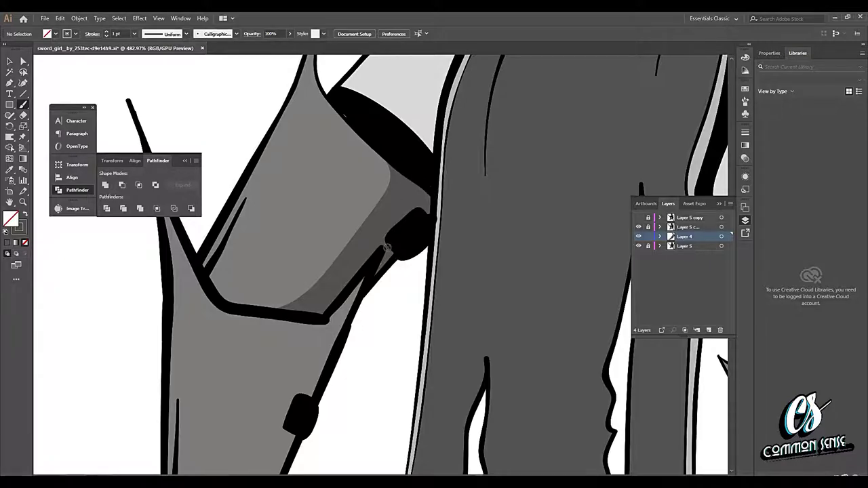
# Brush a shadow edge line along the bent leg's shin armor and fill the area just below the knee with dark grey.
pyautogui.scroll(-8, 388, 248)
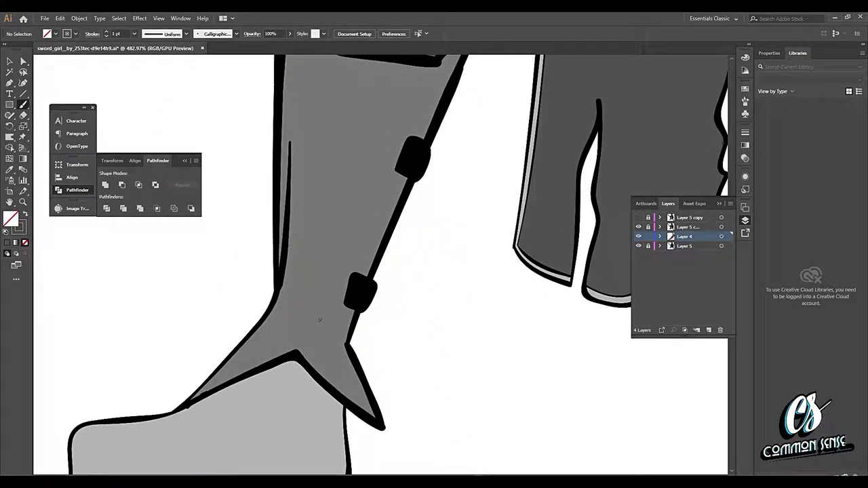
pyautogui.moveTo(302, 333)
pyautogui.mouseDown()
pyautogui.moveTo(333, 281)
pyautogui.moveTo(387, 119)
pyautogui.moveTo(396, 83)
pyautogui.mouseUp()
pyautogui.scroll(5, 339, 283)
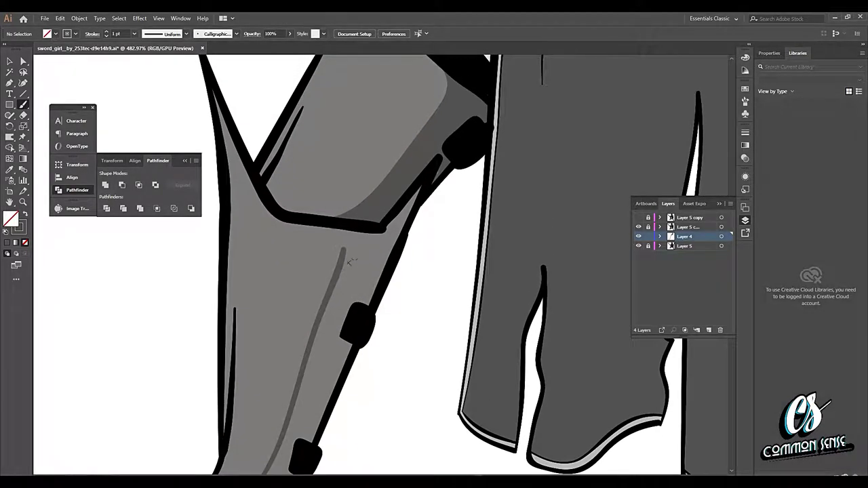
pyautogui.moveTo(341, 265)
pyautogui.mouseDown()
pyautogui.moveTo(349, 226)
pyautogui.moveTo(377, 219)
pyautogui.moveTo(430, 168)
pyautogui.moveTo(366, 319)
pyautogui.moveTo(391, 238)
pyautogui.moveTo(325, 329)
pyautogui.moveTo(356, 233)
pyautogui.mouseUp()
pyautogui.moveTo(350, 299)
pyautogui.mouseDown()
pyautogui.moveTo(369, 229)
pyautogui.moveTo(394, 233)
pyautogui.moveTo(403, 215)
pyautogui.moveTo(397, 229)
pyautogui.mouseUp()
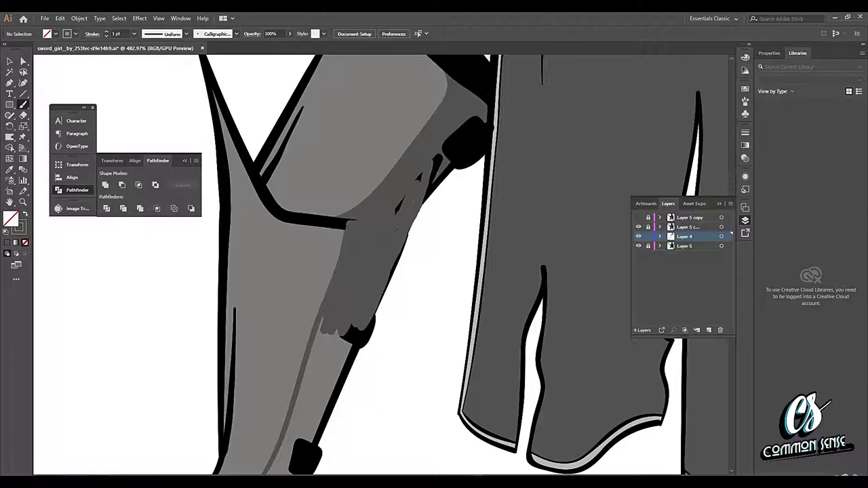
# Fill the remaining shin armor shadow down to the pointed ankle tip with dark grey brush strokes.
pyautogui.scroll(-10, 333, 301)
pyautogui.moveTo(275, 333)
pyautogui.mouseDown()
pyautogui.moveTo(305, 310)
pyautogui.moveTo(296, 312)
pyautogui.moveTo(378, 200)
pyautogui.mouseUp()
pyautogui.moveTo(363, 245)
pyautogui.mouseDown()
pyautogui.moveTo(401, 137)
pyautogui.moveTo(383, 157)
pyautogui.mouseUp()
pyautogui.moveTo(335, 244); pyautogui.dragTo(377, 138)
pyautogui.moveTo(355, 185)
pyautogui.mouseDown()
pyautogui.moveTo(373, 128)
pyautogui.moveTo(397, 133)
pyautogui.moveTo(371, 216)
pyautogui.moveTo(376, 191)
pyautogui.mouseUp()
pyautogui.moveTo(405, 118); pyautogui.dragTo(391, 168)
pyautogui.moveTo(349, 219)
pyautogui.mouseDown()
pyautogui.moveTo(355, 196)
pyautogui.moveTo(371, 198)
pyautogui.moveTo(396, 268)
pyautogui.moveTo(327, 218)
pyautogui.moveTo(399, 274)
pyautogui.mouseUp()
pyautogui.moveTo(356, 236); pyautogui.dragTo(339, 230)
pyautogui.moveTo(383, 256)
pyautogui.mouseDown()
pyautogui.moveTo(359, 199)
pyautogui.moveTo(344, 220)
pyautogui.mouseUp()
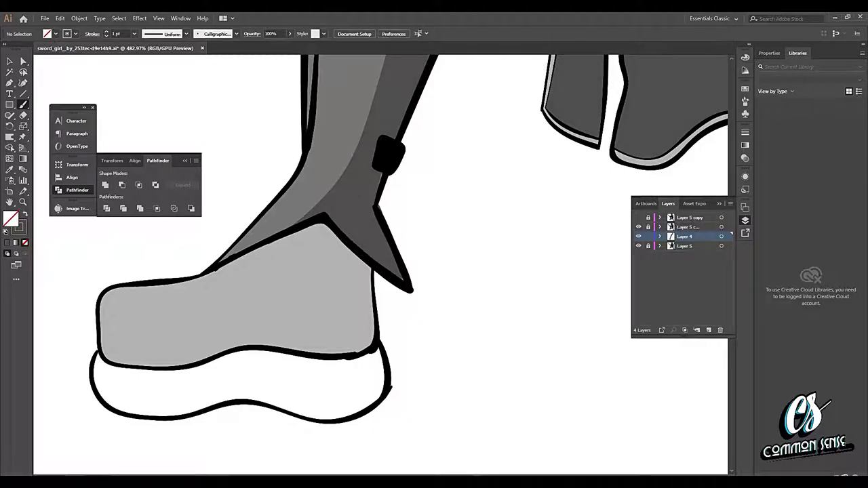
# Sample the torso's grey as the fill colour and darken it to 282828.
pyautogui.press('z')
pyautogui.moveTo(463, 213); pyautogui.dragTo(401, 223)
pyautogui.moveTo(610, 141)
pyautogui.mouseDown()
pyautogui.moveTo(435, 258)
pyautogui.moveTo(353, 265)
pyautogui.moveTo(374, 266)
pyautogui.mouseUp()
pyautogui.moveTo(337, 322); pyautogui.dragTo(370, 324)
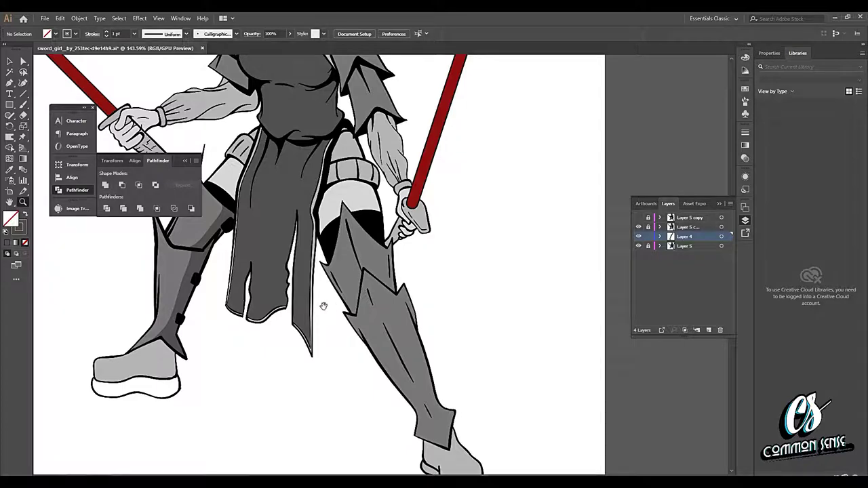
pyautogui.moveTo(325, 286); pyautogui.dragTo(359, 358)
pyautogui.moveTo(326, 263); pyautogui.dragTo(427, 326)
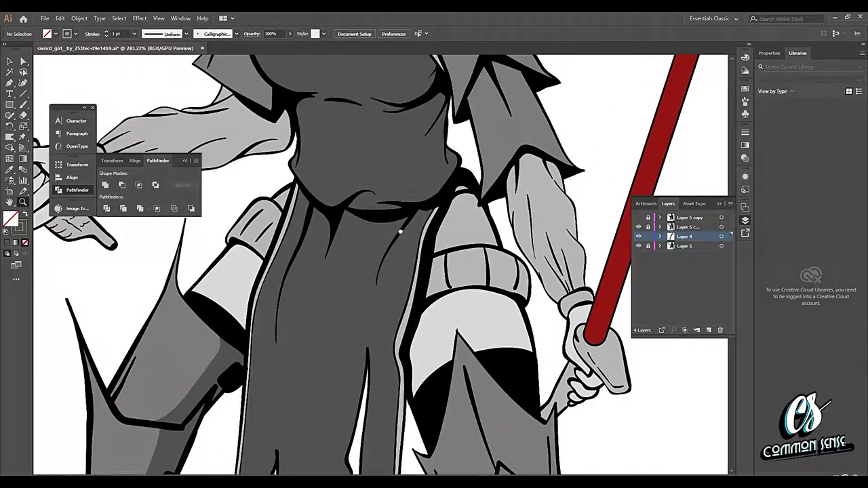
pyautogui.moveTo(400, 232); pyautogui.dragTo(391, 358)
pyautogui.press('i')
pyautogui.click(372, 279)
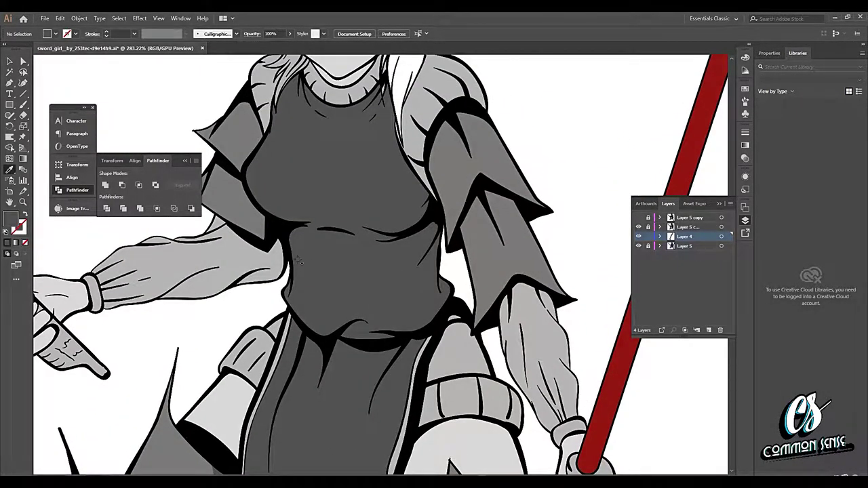
pyautogui.doubleClick(11, 219)
pyautogui.write('282828')
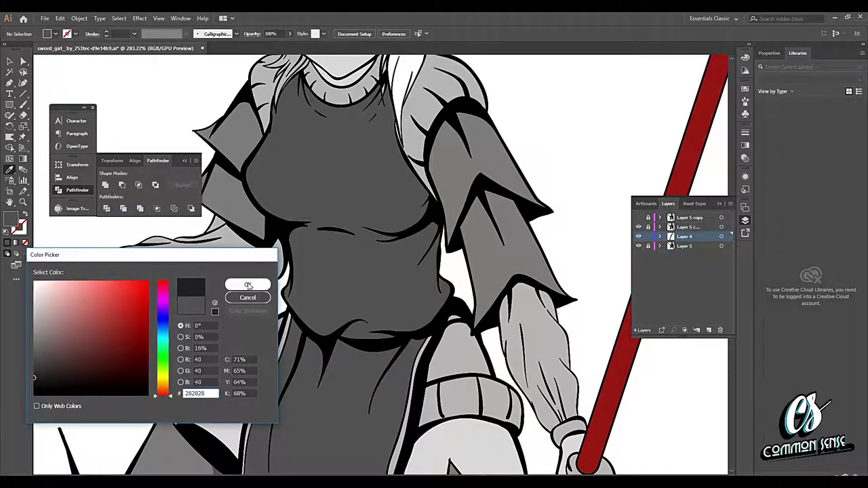
pyautogui.click(249, 285)
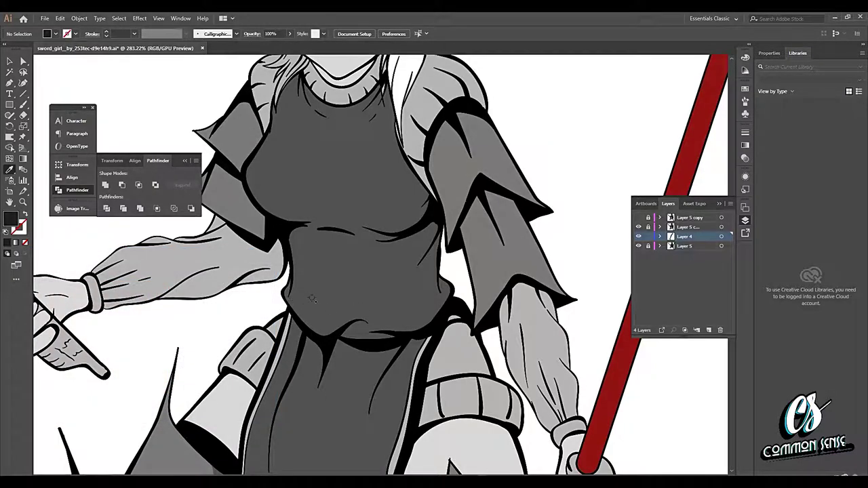
# Review the Pencil tool's fidelity, fill and path-closing options and close them without changes.
pyautogui.press('n')
pyautogui.click(11, 116)
pyautogui.doubleClick(11, 116)
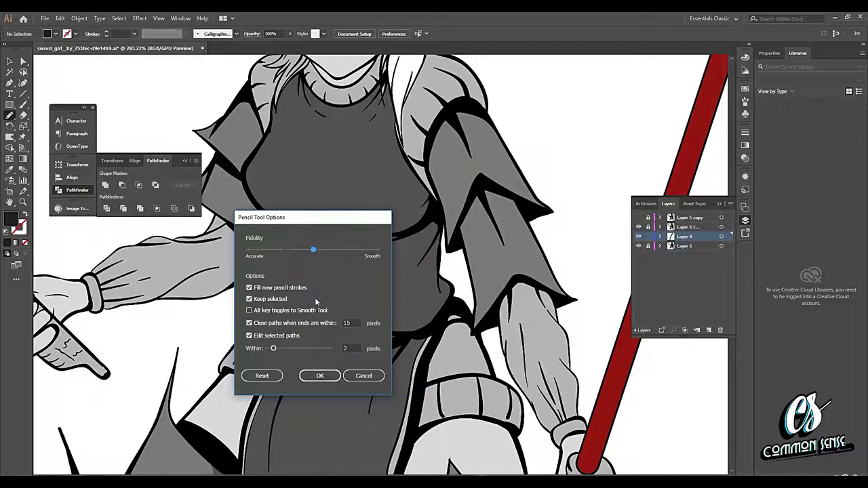
pyautogui.click(361, 380)
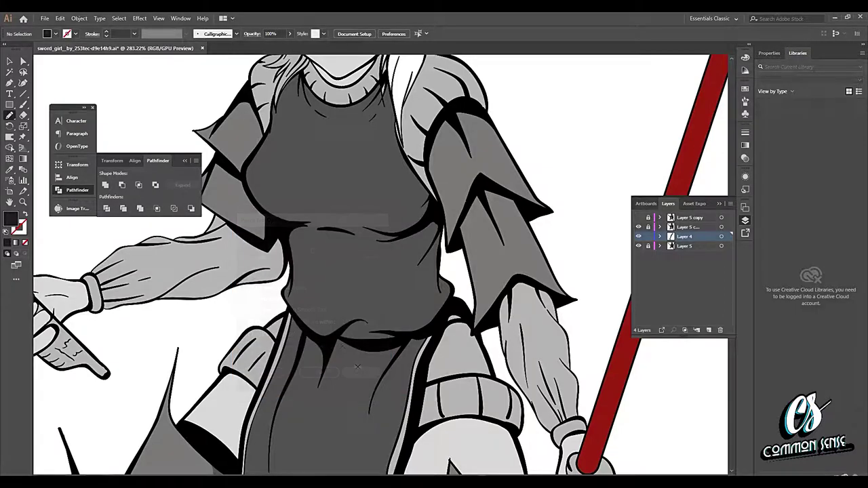
# Draw a filled apple-like test shape, about 212 x 167 px, with the Pencil tool on the blank canvas beside the figure.
pyautogui.press('z')
pyautogui.moveTo(517, 323); pyautogui.dragTo(367, 301)
pyautogui.scroll(3, 401, 248)
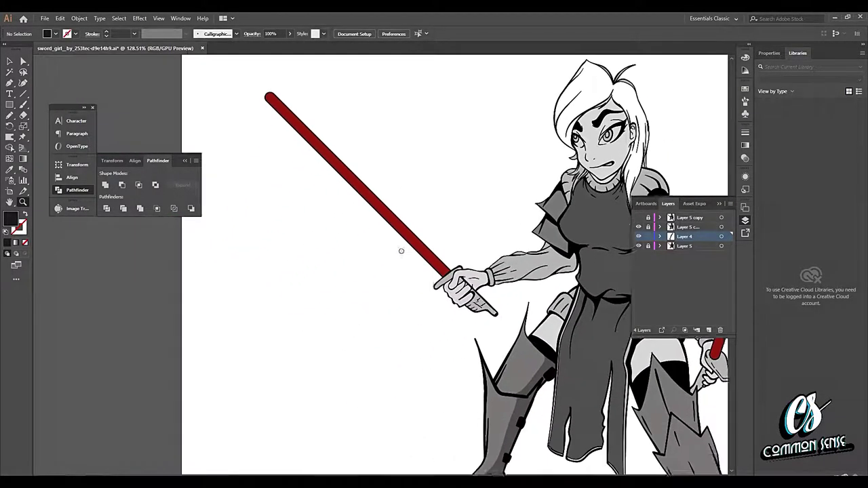
pyautogui.press('n')
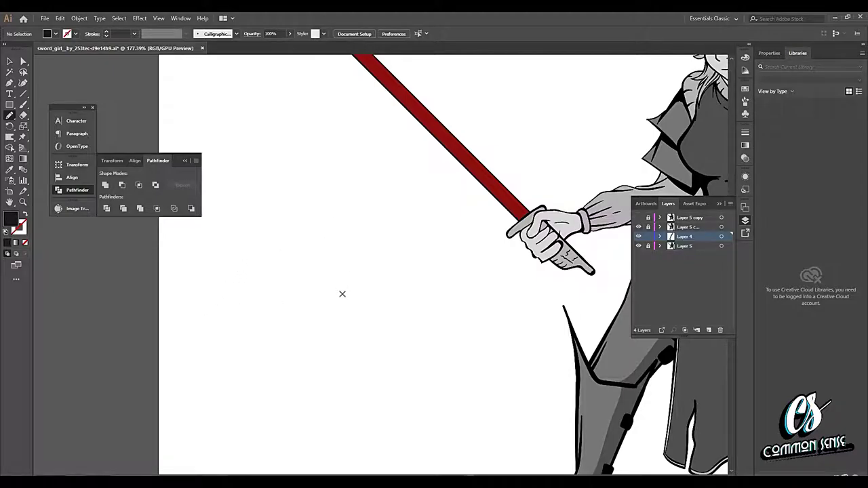
pyautogui.moveTo(353, 266)
pyautogui.mouseDown()
pyautogui.moveTo(334, 286)
pyautogui.moveTo(355, 297)
pyautogui.moveTo(348, 329)
pyautogui.moveTo(327, 324)
pyautogui.moveTo(293, 335)
pyautogui.moveTo(257, 289)
pyautogui.moveTo(265, 249)
pyautogui.moveTo(293, 234)
pyautogui.moveTo(317, 243)
pyautogui.moveTo(307, 209)
pyautogui.moveTo(339, 183)
pyautogui.moveTo(317, 244)
pyautogui.moveTo(333, 229)
pyautogui.moveTo(355, 230)
pyautogui.moveTo(363, 249)
pyautogui.moveTo(446, 238)
pyautogui.mouseUp()
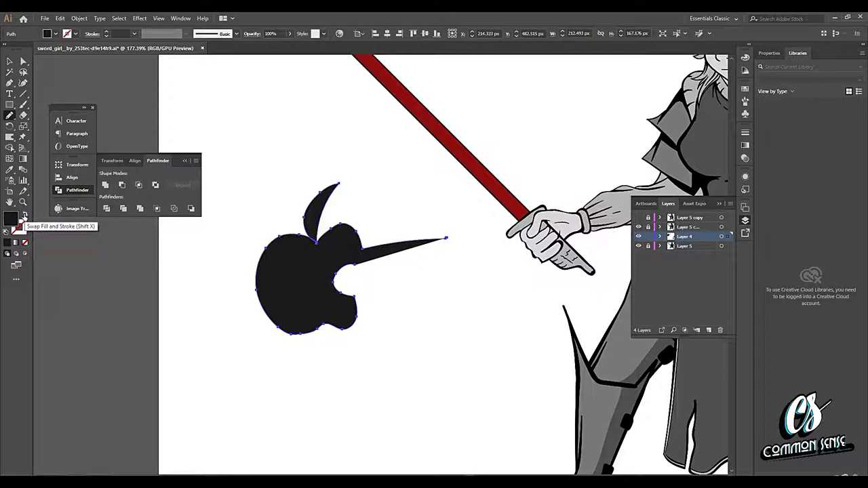
# Swap the test shape's fill and stroke to inspect its open path, try closing the gap, and delete the shape.
pyautogui.hotkey('shift', 'x')
pyautogui.hotkey('shift', 'x')
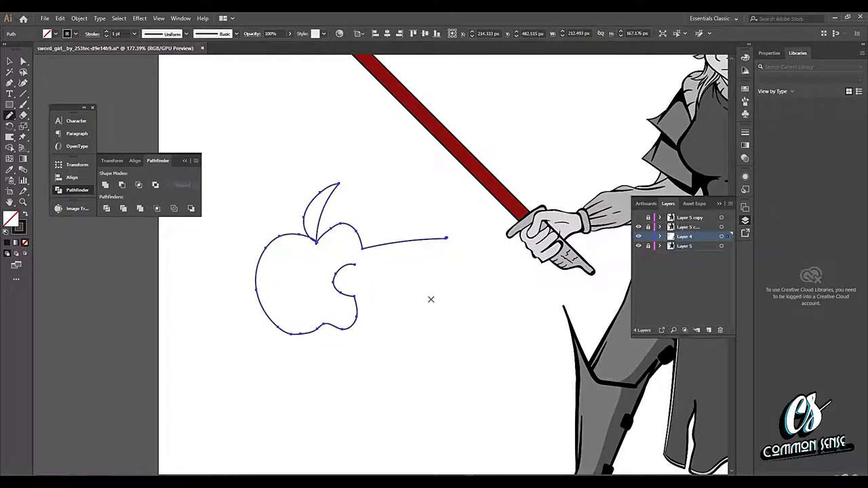
pyautogui.hotkey('shift', 'x')
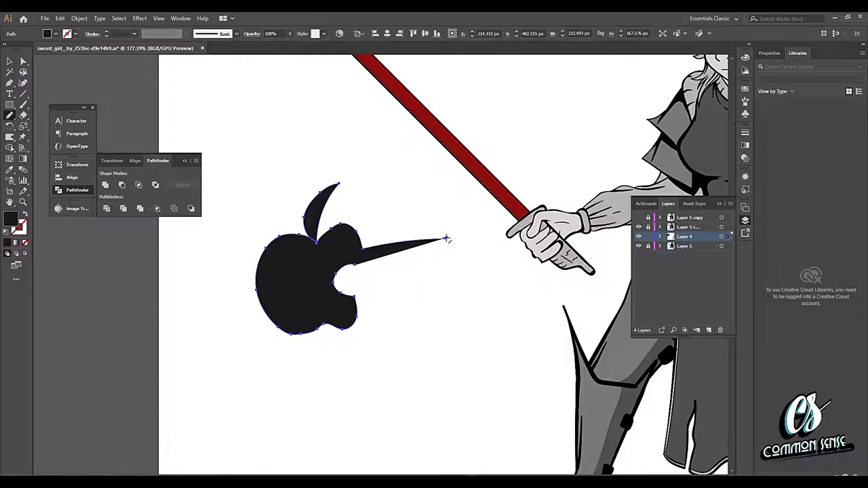
pyautogui.moveTo(447, 238)
pyautogui.mouseDown()
pyautogui.moveTo(406, 264)
pyautogui.moveTo(358, 267)
pyautogui.mouseUp()
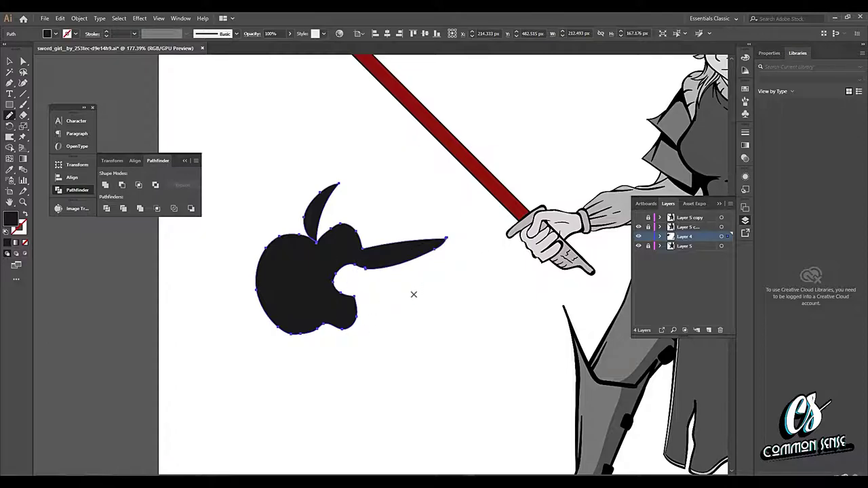
pyautogui.hotkey('shift', 'x')
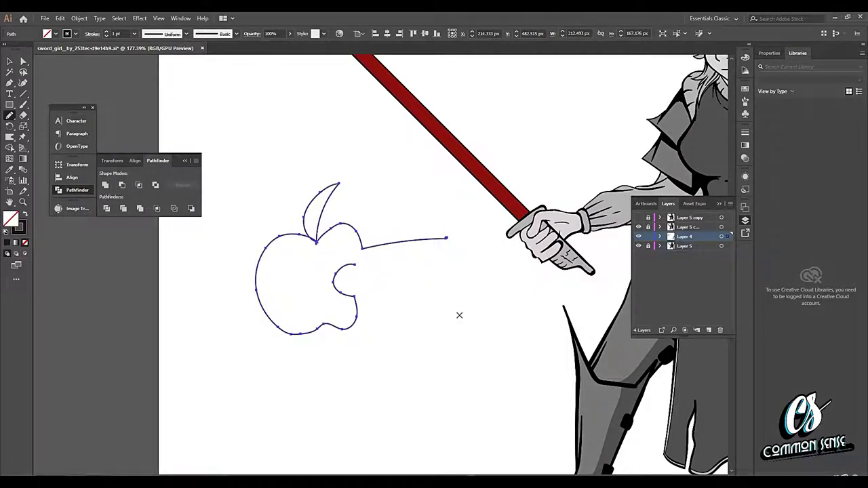
pyautogui.hotkey('shift', 'x')
pyautogui.press('Delete')
# Draw a closed dark Pencil shadow, about 136 x 61 px, across the chest's underside with a pointed break in the middle.
pyautogui.press('space')
pyautogui.moveTo(502, 307); pyautogui.dragTo(275, 274)
pyautogui.moveTo(465, 285); pyautogui.dragTo(448, 272)
pyautogui.press('z')
pyautogui.press('space')
pyautogui.moveTo(448, 129)
pyautogui.mouseDown()
pyautogui.moveTo(366, 316)
pyautogui.moveTo(403, 292)
pyautogui.moveTo(421, 294)
pyautogui.moveTo(417, 303)
pyautogui.mouseUp()
pyautogui.press('b')
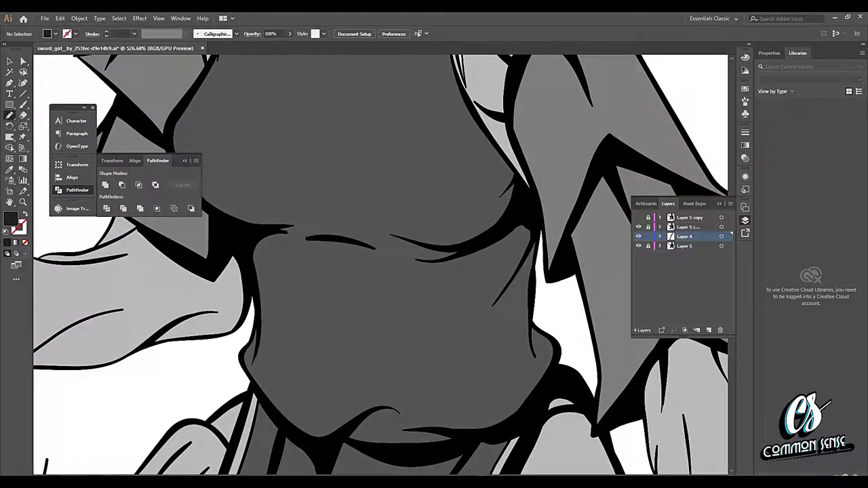
pyautogui.moveTo(317, 258); pyautogui.dragTo(408, 308)
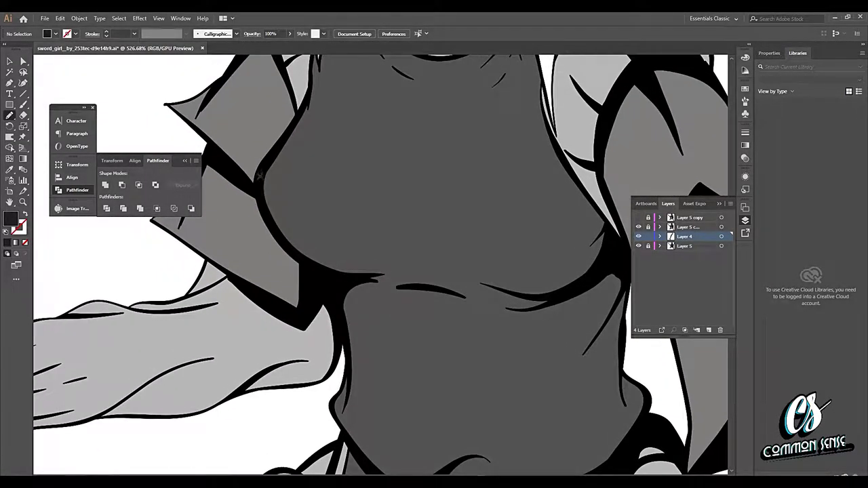
pyautogui.moveTo(260, 174); pyautogui.dragTo(293, 215)
pyautogui.moveTo(390, 224)
pyautogui.mouseDown()
pyautogui.moveTo(485, 236)
pyautogui.moveTo(412, 249)
pyautogui.mouseUp()
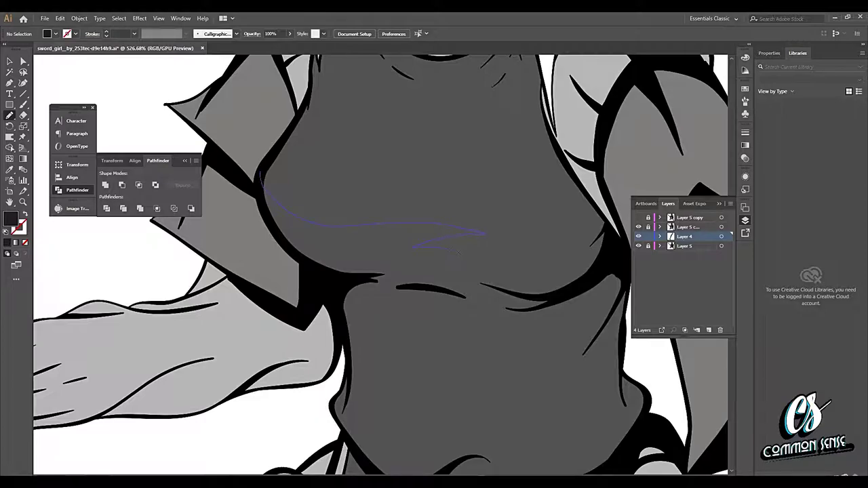
pyautogui.moveTo(600, 212)
pyautogui.mouseDown()
pyautogui.moveTo(624, 254)
pyautogui.moveTo(541, 309)
pyautogui.mouseUp()
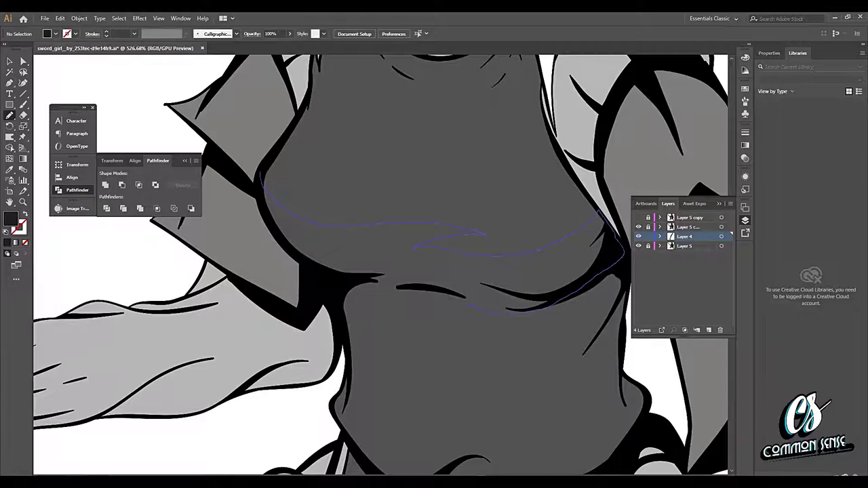
pyautogui.moveTo(354, 314)
pyautogui.mouseDown()
pyautogui.moveTo(346, 333)
pyautogui.moveTo(327, 282)
pyautogui.moveTo(291, 255)
pyautogui.moveTo(266, 215)
pyautogui.mouseUp()
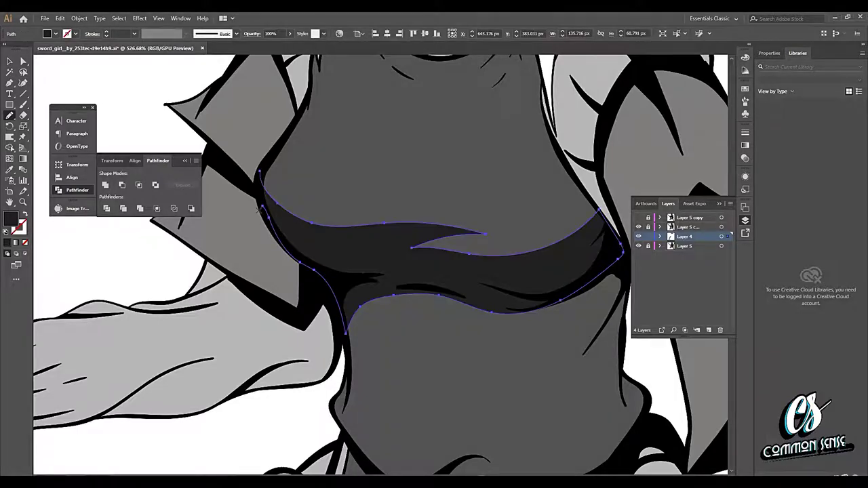
pyautogui.press('v')
pyautogui.click(487, 207)
# Draw a narrow tapering shadow, about 45 x 63 px, along the diagonal shirt crease running from the armpit toward the belly.
pyautogui.press('z')
pyautogui.moveTo(493, 219); pyautogui.dragTo(384, 228)
pyautogui.moveTo(446, 250)
pyautogui.mouseDown()
pyautogui.moveTo(326, 306)
pyautogui.moveTo(418, 276)
pyautogui.moveTo(385, 219)
pyautogui.mouseUp()
pyautogui.press('n')
pyautogui.moveTo(401, 356); pyautogui.dragTo(410, 281)
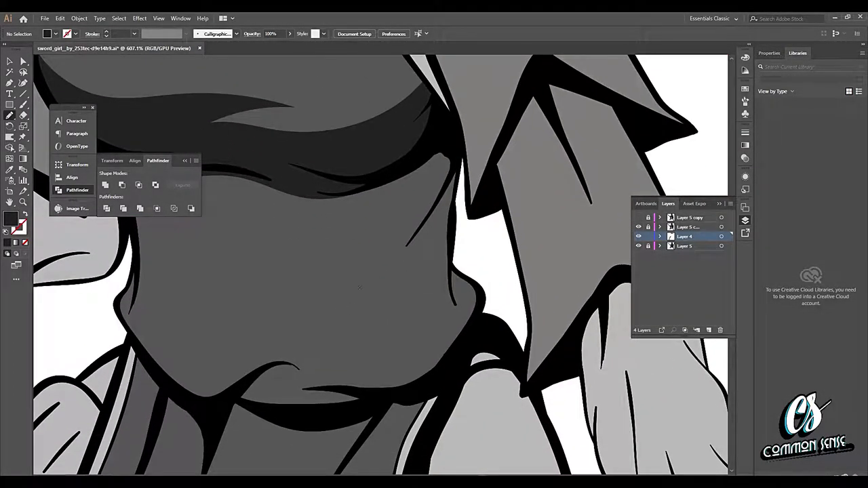
pyautogui.moveTo(410, 224); pyautogui.dragTo(411, 223)
pyautogui.hotkey('ctrl', 'z')
pyautogui.moveTo(421, 169)
pyautogui.mouseDown()
pyautogui.moveTo(438, 137)
pyautogui.moveTo(459, 152)
pyautogui.moveTo(417, 232)
pyautogui.mouseUp()
pyautogui.moveTo(329, 329); pyautogui.dragTo(324, 329)
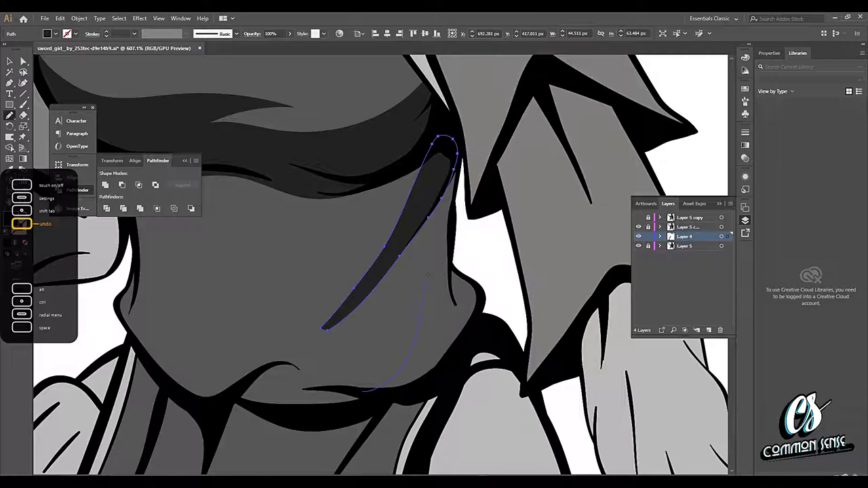
# Draw a dark shadow, about 39 x 84 px, down the waist's side from the armpit to the shirt hem, with a pointed notch.
pyautogui.moveTo(427, 272)
pyautogui.mouseDown()
pyautogui.moveTo(452, 143)
pyautogui.moveTo(460, 175)
pyautogui.moveTo(450, 252)
pyautogui.moveTo(483, 306)
pyautogui.moveTo(454, 366)
pyautogui.moveTo(379, 401)
pyautogui.mouseUp()
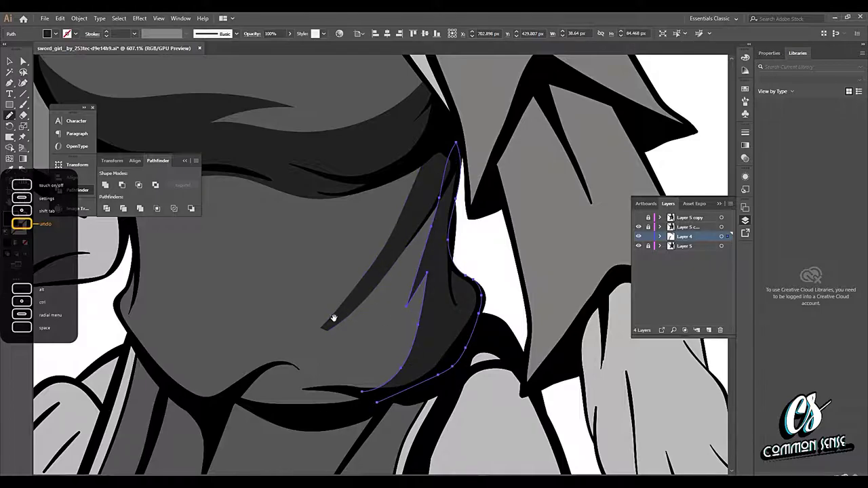
pyautogui.moveTo(334, 319); pyautogui.dragTo(362, 327)
pyautogui.press('v')
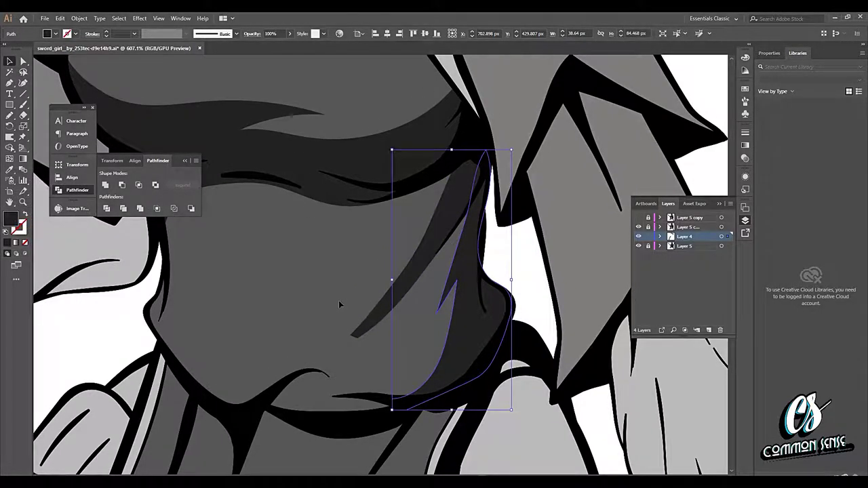
pyautogui.click(315, 329)
# Extend the under-chest shadow with an overlapping shape, about 59 x 24 px, along the crease line toward the armpit.
pyautogui.press('z')
pyautogui.moveTo(386, 280); pyautogui.dragTo(407, 211)
pyautogui.moveTo(411, 202); pyautogui.dragTo(390, 330)
pyautogui.moveTo(293, 334); pyautogui.dragTo(371, 293)
pyautogui.press('n')
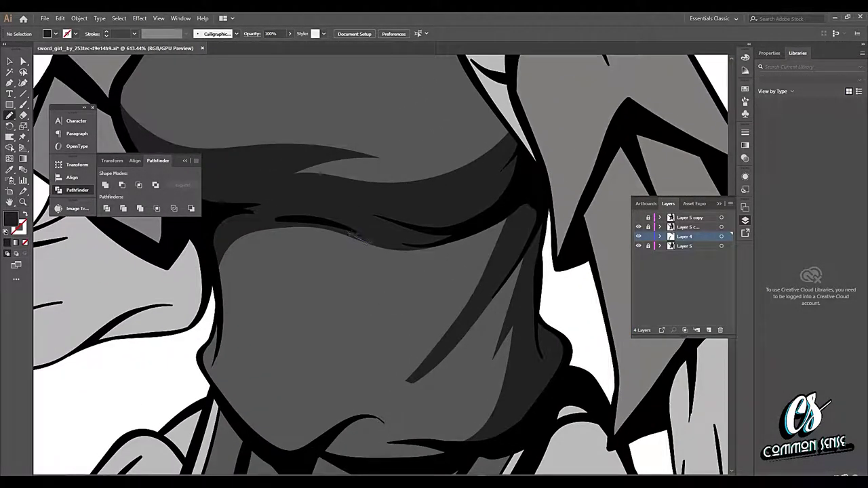
pyautogui.moveTo(523, 211)
pyautogui.mouseDown()
pyautogui.moveTo(497, 184)
pyautogui.moveTo(391, 228)
pyautogui.mouseUp()
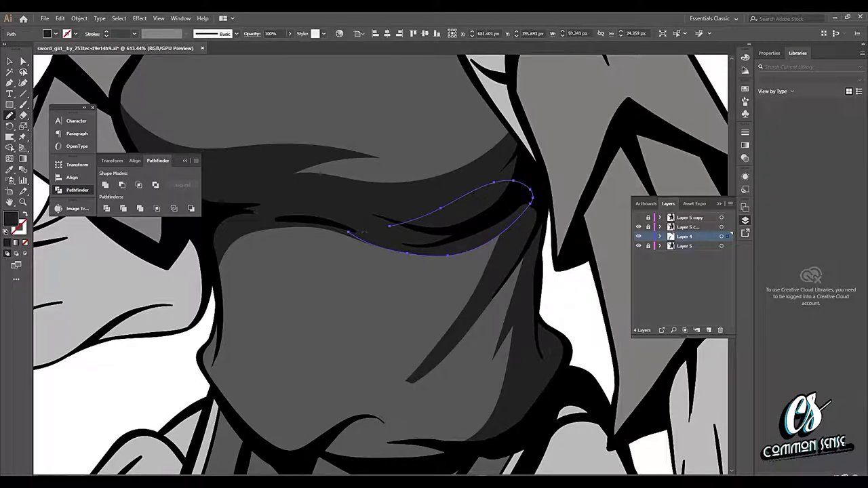
# Draw a crescent shadow on the shirt beneath the collar, running from the neckline to the hair strands, and deselect it.
pyautogui.moveTo(327, 275); pyautogui.dragTo(464, 345)
pyautogui.moveTo(540, 209); pyautogui.dragTo(292, 336)
pyautogui.moveTo(357, 348); pyautogui.dragTo(344, 371)
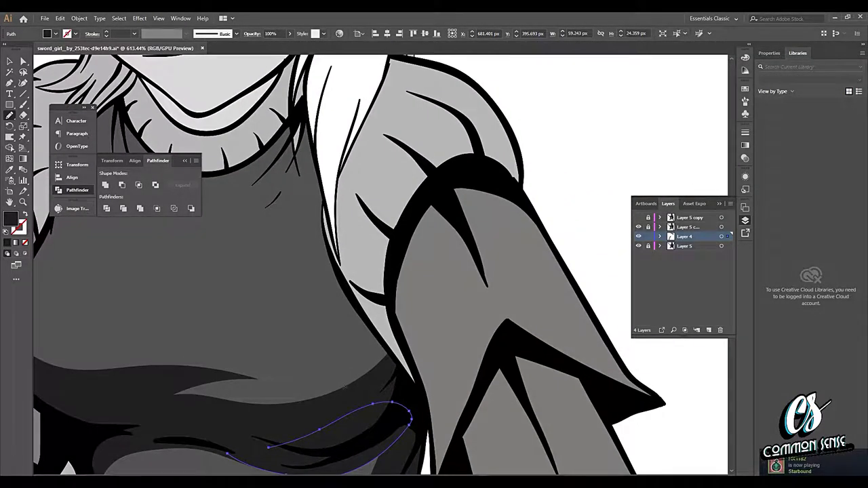
pyautogui.moveTo(239, 344); pyautogui.dragTo(455, 350)
pyautogui.moveTo(369, 243); pyautogui.dragTo(336, 357)
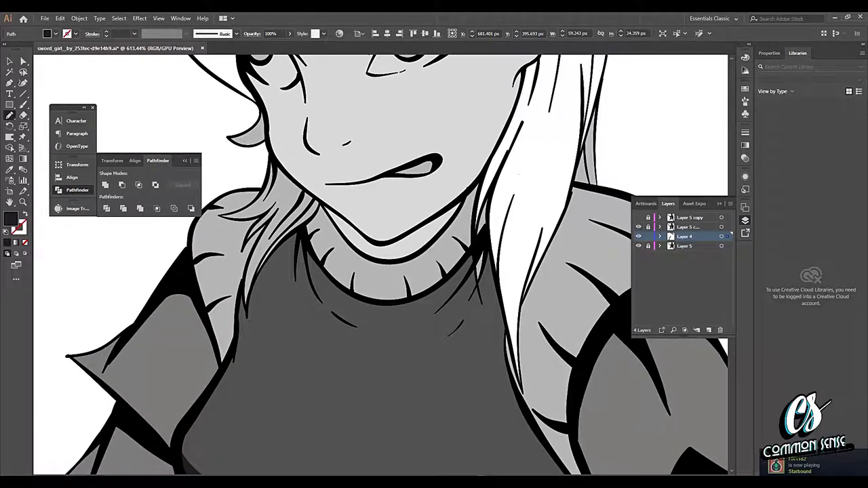
pyautogui.moveTo(350, 290); pyautogui.dragTo(350, 291)
pyautogui.hotkey('ctrl', 'z')
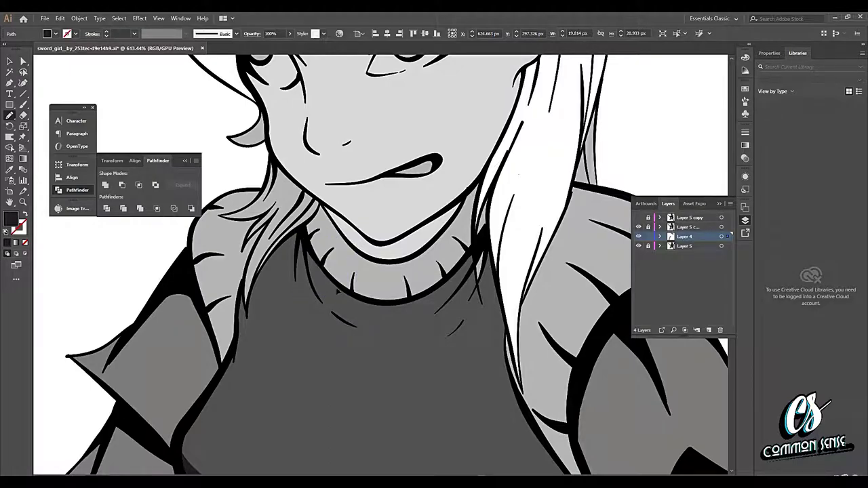
pyautogui.moveTo(326, 267)
pyautogui.mouseDown()
pyautogui.moveTo(376, 301)
pyautogui.moveTo(428, 295)
pyautogui.moveTo(486, 232)
pyautogui.mouseUp()
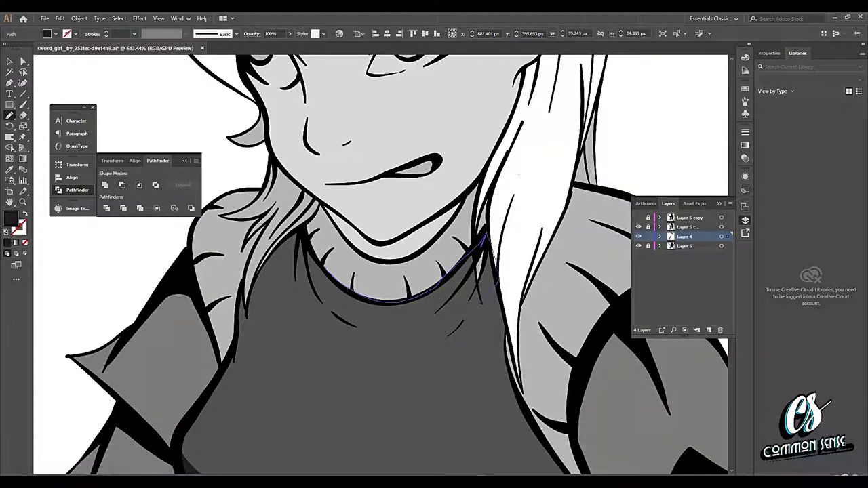
pyautogui.moveTo(356, 318); pyautogui.dragTo(326, 272)
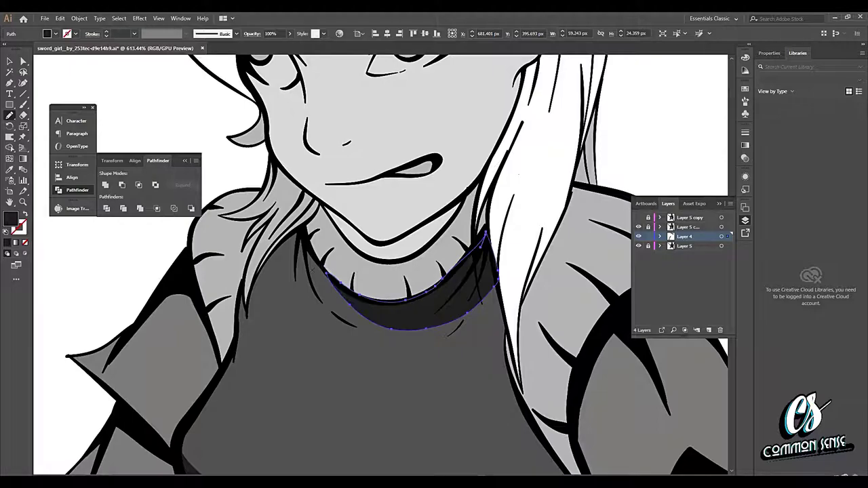
pyautogui.press('v')
pyautogui.click(402, 396)
# Draw a long tapering fold shadow, about 29 x 154 px, down the skirt from the waist corner nearest the bent leg.
pyautogui.press('z')
pyautogui.moveTo(431, 383); pyautogui.dragTo(343, 220)
pyautogui.moveTo(293, 305); pyautogui.dragTo(336, 297)
pyautogui.moveTo(336, 296); pyautogui.dragTo(356, 355)
pyautogui.scroll(-5, 356, 355)
pyautogui.press('n')
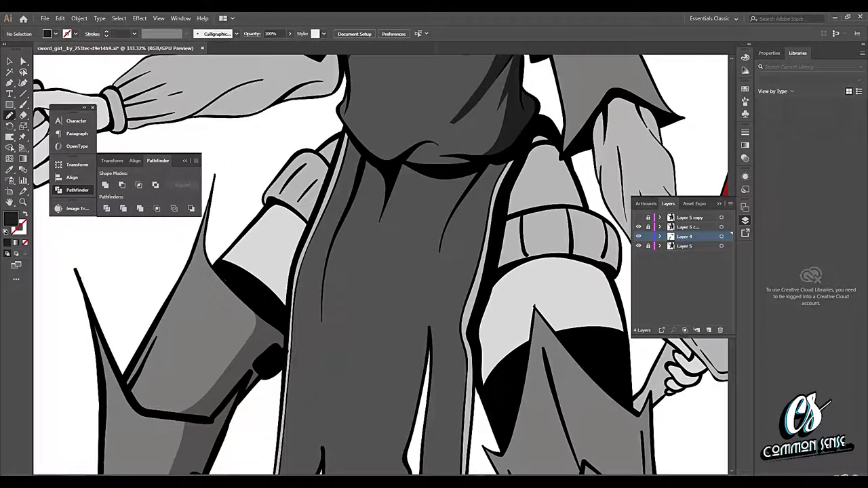
pyautogui.moveTo(338, 206)
pyautogui.mouseDown()
pyautogui.moveTo(365, 156)
pyautogui.moveTo(349, 137)
pyautogui.moveTo(333, 190)
pyautogui.mouseUp()
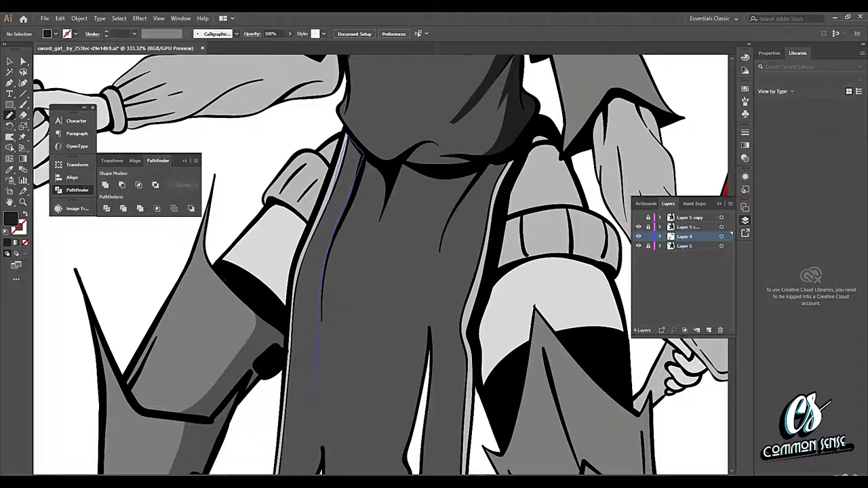
pyautogui.moveTo(314, 309); pyautogui.dragTo(347, 134)
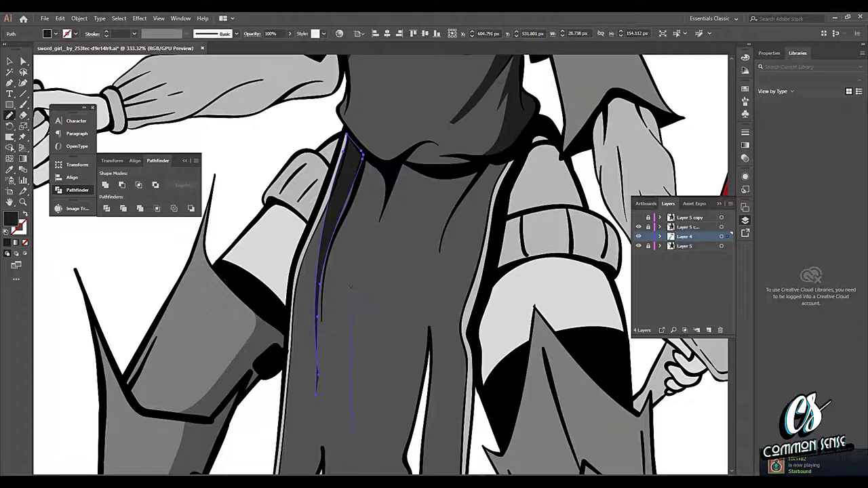
# Undo a trial sliver shadow in the middle of the skirt and nudge the side fold shadow slightly.
pyautogui.moveTo(359, 319); pyautogui.dragTo(361, 254)
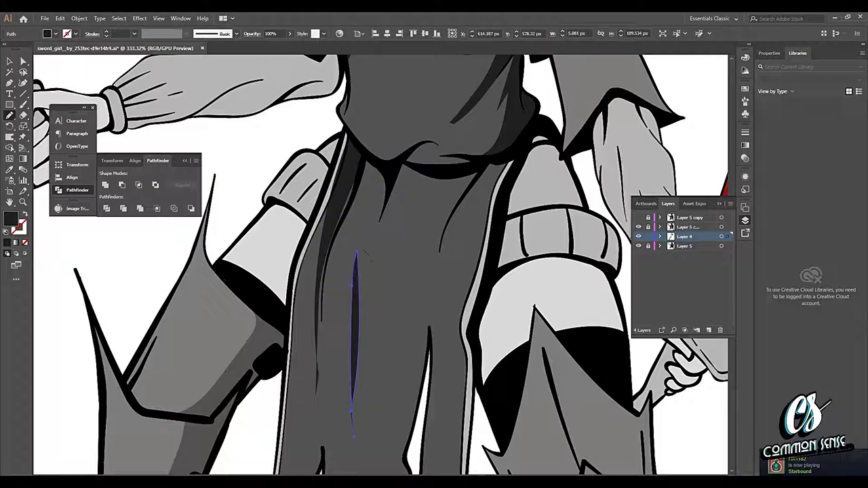
pyautogui.hotkey('ctrl', 'z')
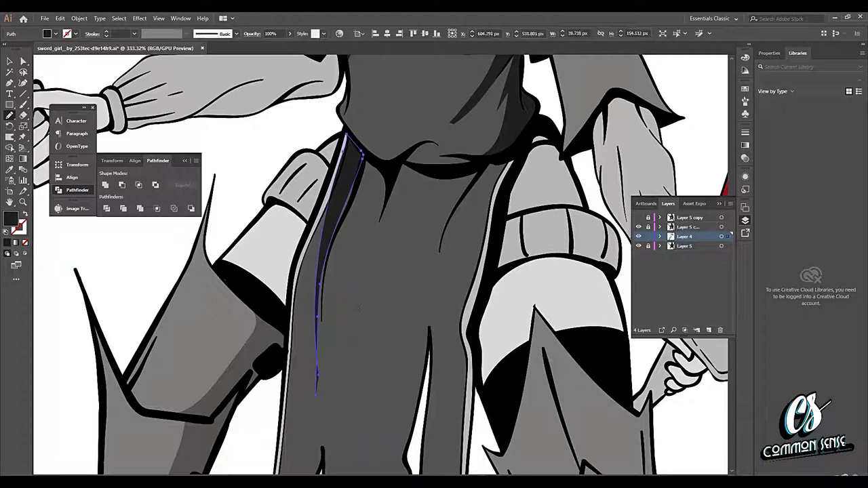
pyautogui.press('v')
pyautogui.moveTo(333, 215); pyautogui.dragTo(334, 216)
pyautogui.click(372, 289)
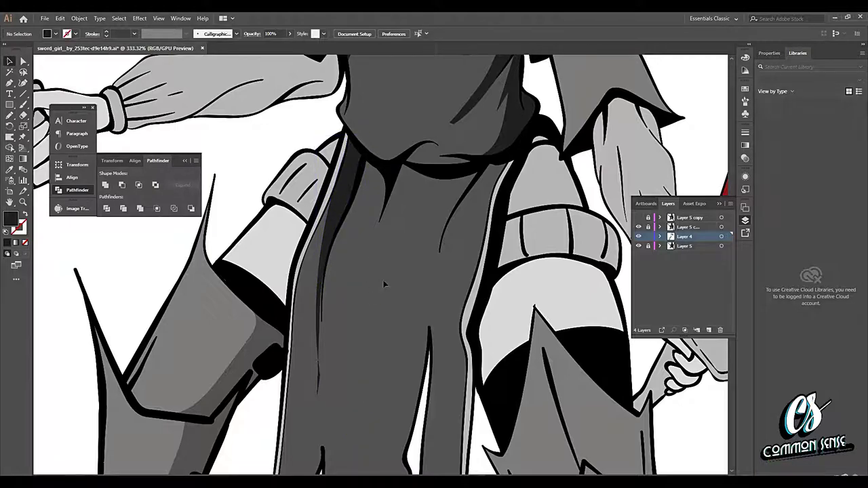
# Draw a shadow, about 53 x 84 px, under the shirt hem that narrows to a point down the skirt's upper fold.
pyautogui.press('n')
pyautogui.moveTo(399, 164)
pyautogui.mouseDown()
pyautogui.moveTo(459, 170)
pyautogui.moveTo(486, 160)
pyautogui.mouseUp()
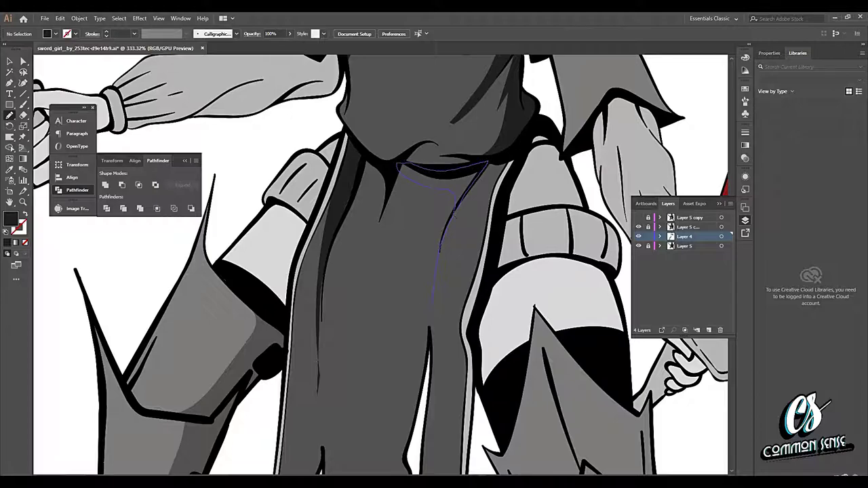
pyautogui.moveTo(432, 304); pyautogui.dragTo(432, 306)
pyautogui.hotkey('ctrl', 'z')
pyautogui.moveTo(405, 162)
pyautogui.mouseDown()
pyautogui.moveTo(486, 162)
pyautogui.moveTo(459, 201)
pyautogui.mouseUp()
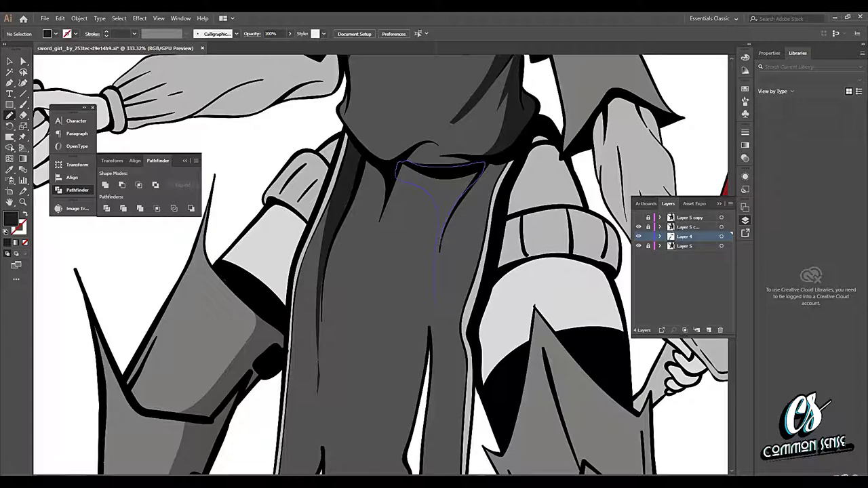
pyautogui.moveTo(399, 163); pyautogui.dragTo(404, 163)
# Draw a tall pointed fold shadow rising from the torn hem of the skirt's middle panel, and deselect it.
pyautogui.moveTo(468, 249)
pyautogui.mouseDown()
pyautogui.moveTo(413, 302)
pyautogui.moveTo(426, 164)
pyautogui.mouseUp()
pyautogui.moveTo(403, 259); pyautogui.dragTo(389, 344)
pyautogui.moveTo(417, 213); pyautogui.dragTo(407, 269)
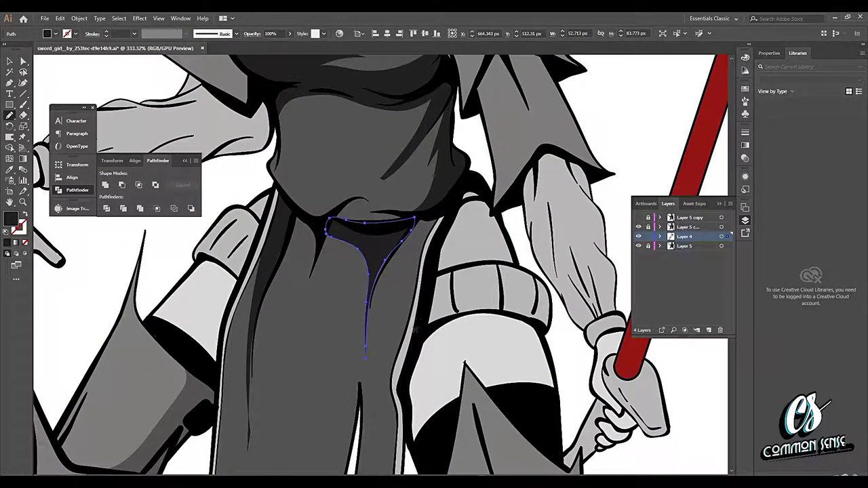
pyautogui.scroll(-5, 400, 319)
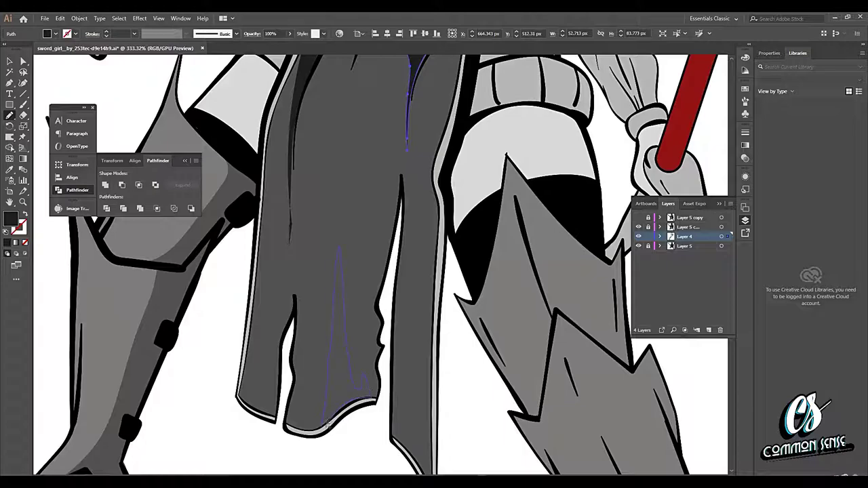
pyautogui.moveTo(328, 424); pyautogui.dragTo(329, 422)
pyautogui.press('v')
pyautogui.click(390, 457)
pyautogui.press('z')
pyautogui.press('space')
pyautogui.moveTo(519, 327); pyautogui.dragTo(415, 344)
pyautogui.moveTo(492, 270); pyautogui.dragTo(266, 379)
pyautogui.moveTo(329, 317); pyautogui.dragTo(390, 297)
pyautogui.scroll(4, 414, 238)
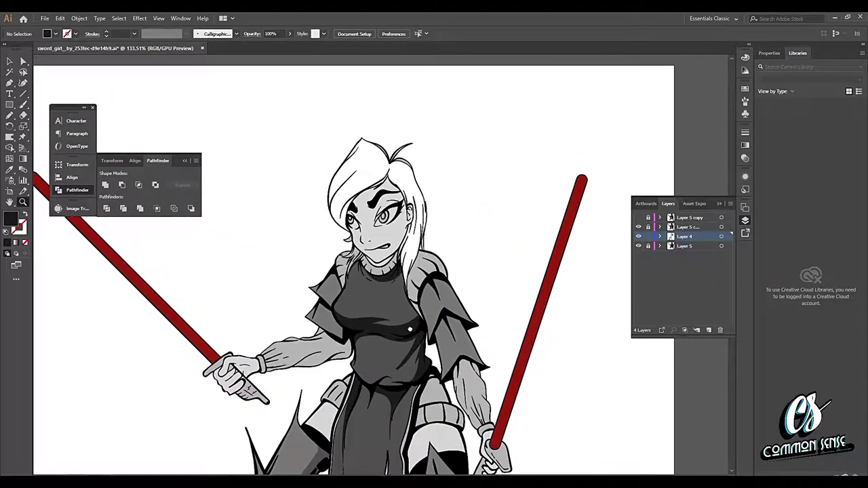
pyautogui.scroll(4, 414, 238)
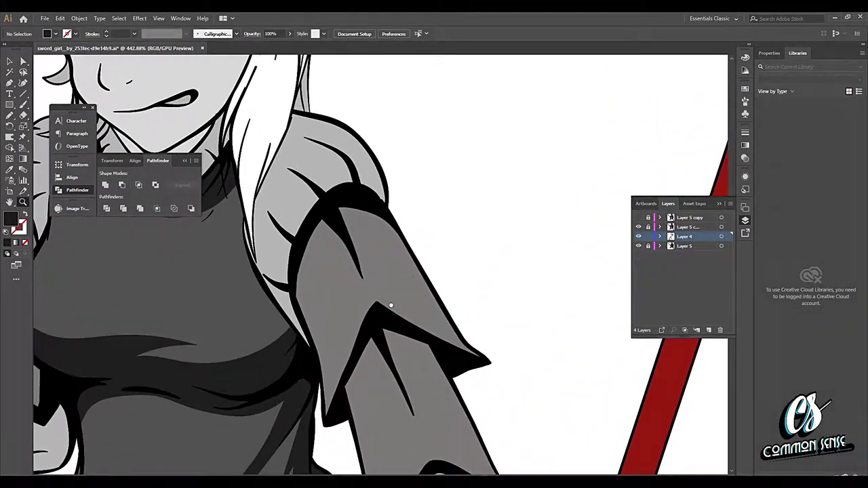
pyautogui.press('n')
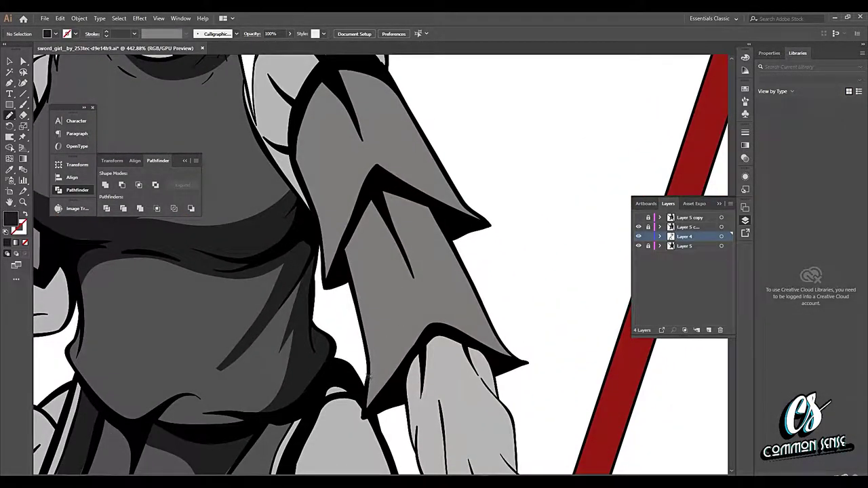
pyautogui.moveTo(365, 267); pyautogui.dragTo(365, 262)
pyautogui.hotkey('ctrl', 'z')
# Sample the shadow grey from the bent leg's armour as the drawing colour.
pyautogui.moveTo(351, 310)
pyautogui.mouseDown()
pyautogui.moveTo(515, 205)
pyautogui.moveTo(527, 214)
pyautogui.mouseUp()
pyautogui.moveTo(403, 177); pyautogui.dragTo(429, 397)
pyautogui.moveTo(439, 301); pyautogui.dragTo(399, 134)
pyautogui.moveTo(361, 351); pyautogui.dragTo(408, 79)
pyautogui.press('i')
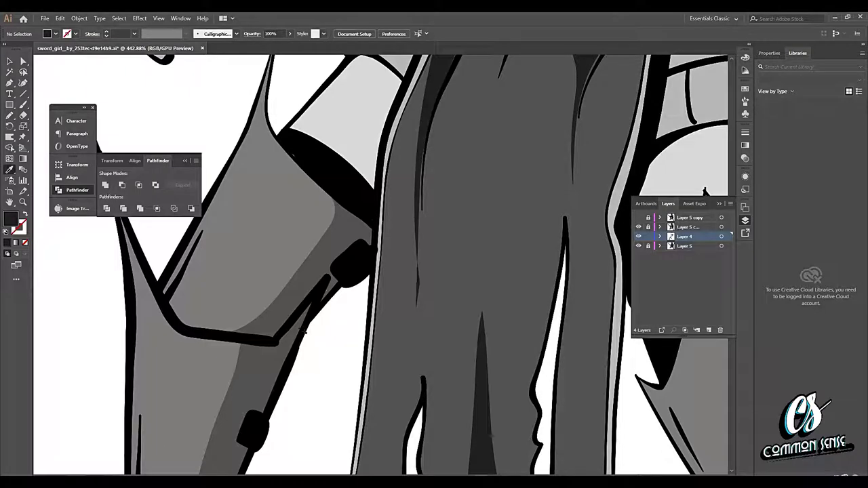
pyautogui.click(306, 262)
# Draw filled pointed shadows under the tops of both upper-arm plates, about 51 x 67 px on the upper and 46 x 57 px on the lower.
pyautogui.moveTo(431, 169); pyautogui.dragTo(245, 418)
pyautogui.moveTo(507, 153); pyautogui.dragTo(313, 316)
pyautogui.moveTo(483, 161)
pyautogui.mouseDown()
pyautogui.moveTo(490, 299)
pyautogui.moveTo(515, 270)
pyautogui.mouseUp()
pyautogui.press('n')
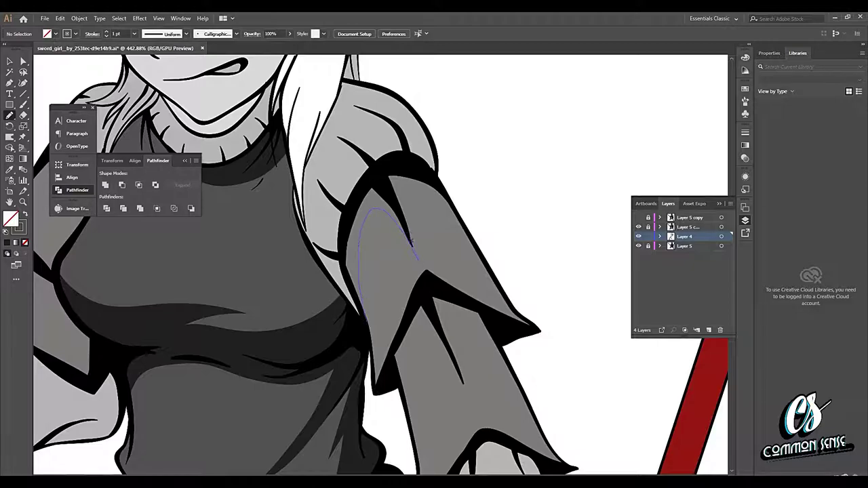
pyautogui.moveTo(455, 205)
pyautogui.mouseDown()
pyautogui.moveTo(440, 184)
pyautogui.moveTo(384, 173)
pyautogui.moveTo(360, 198)
pyautogui.moveTo(344, 238)
pyautogui.moveTo(345, 265)
pyautogui.mouseUp()
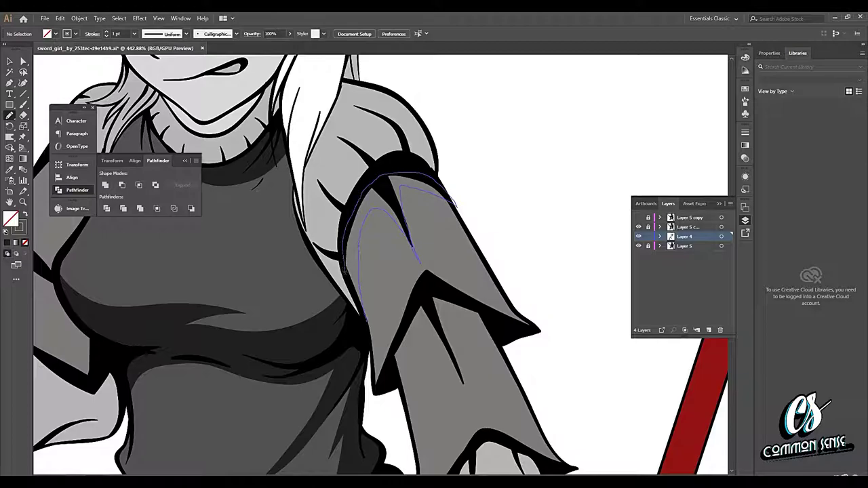
pyautogui.moveTo(366, 320); pyautogui.dragTo(367, 322)
pyautogui.hotkey('shift', 'x')
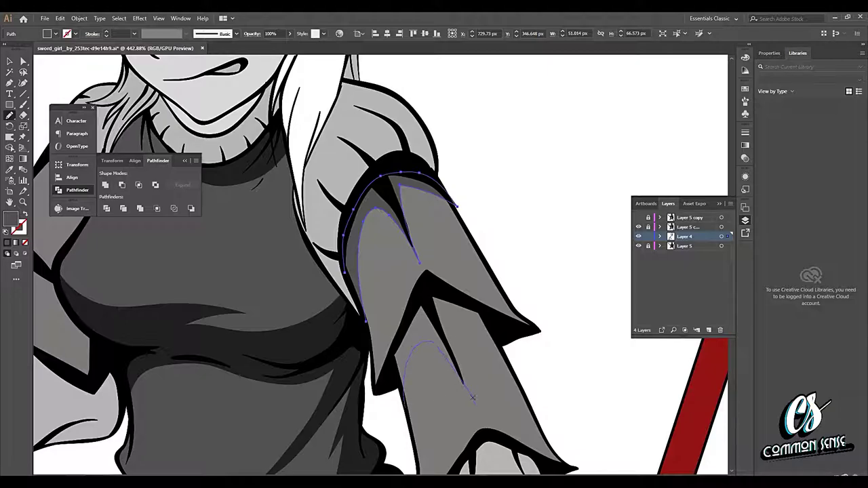
pyautogui.moveTo(493, 337)
pyautogui.mouseDown()
pyautogui.moveTo(477, 306)
pyautogui.moveTo(441, 293)
pyautogui.moveTo(416, 299)
pyautogui.moveTo(394, 373)
pyautogui.mouseUp()
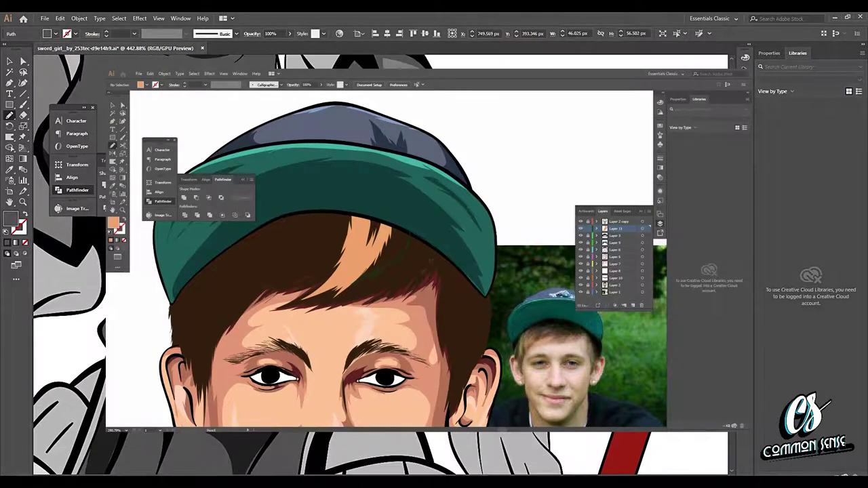
# Draw an angular shadow, about 63 x 91 px, along the lower edge of the straight leg's thigh plate.
pyautogui.scroll(-3, 380, 265)
pyautogui.scroll(5, 380, 265)
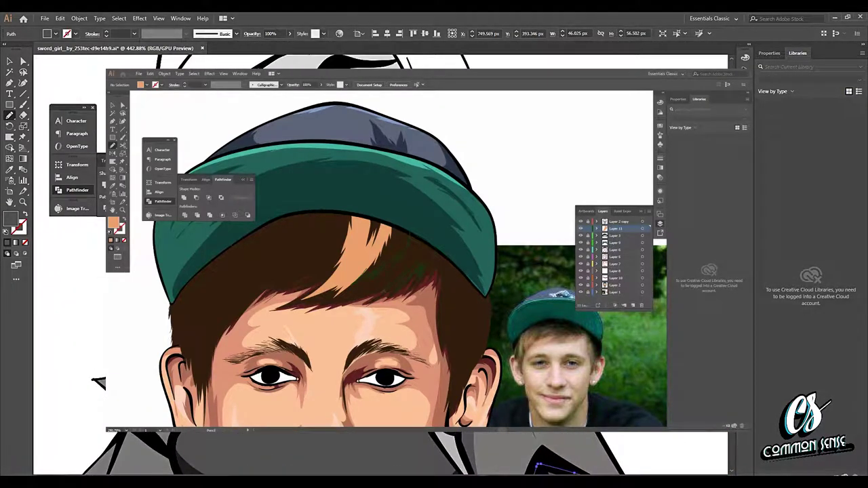
pyautogui.scroll(-3, 380, 264)
pyautogui.scroll(3, 380, 265)
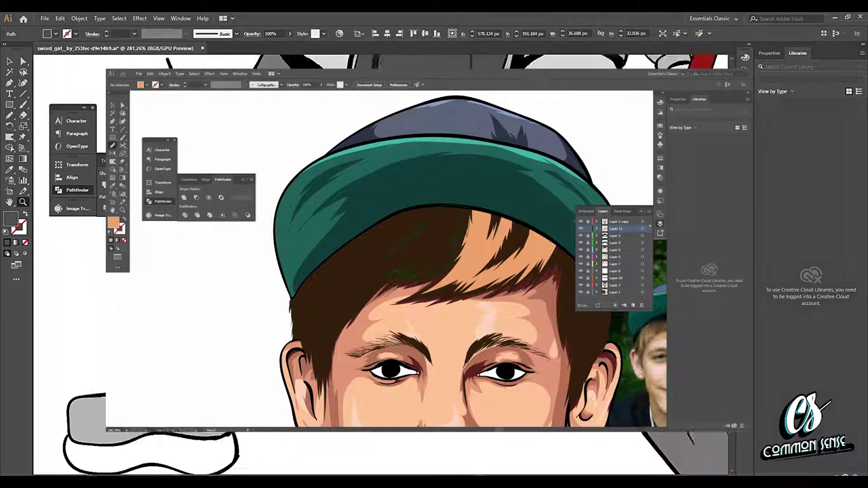
pyautogui.press('n')
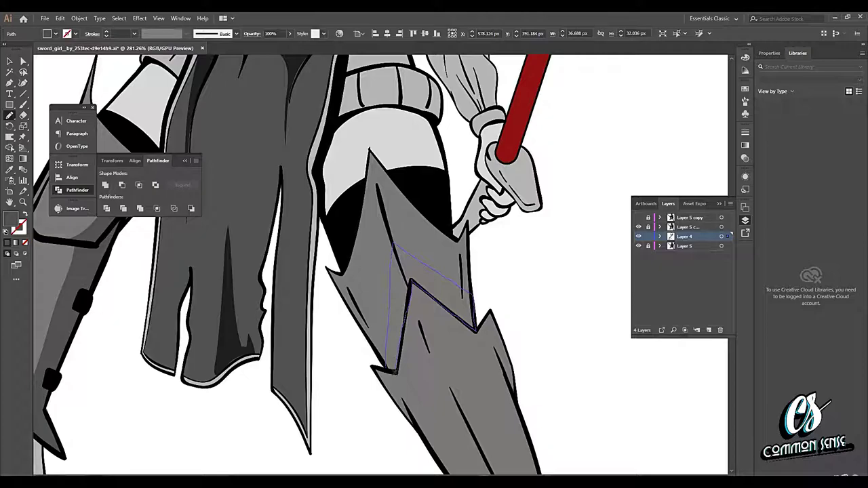
pyautogui.moveTo(385, 373); pyautogui.dragTo(389, 371)
# Draw a shadow, about 59 x 157 px, covering the inner half of the straight leg's thigh plate, and deselect it.
pyautogui.moveTo(442, 281)
pyautogui.mouseDown()
pyautogui.moveTo(441, 337)
pyautogui.moveTo(427, 246)
pyautogui.moveTo(413, 264)
pyautogui.moveTo(425, 323)
pyautogui.mouseUp()
pyautogui.moveTo(394, 216); pyautogui.dragTo(406, 266)
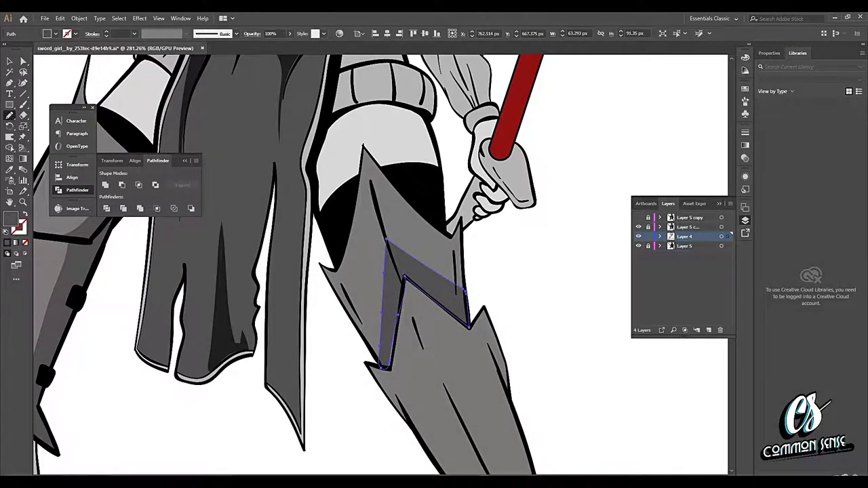
pyautogui.moveTo(361, 159); pyautogui.dragTo(337, 264)
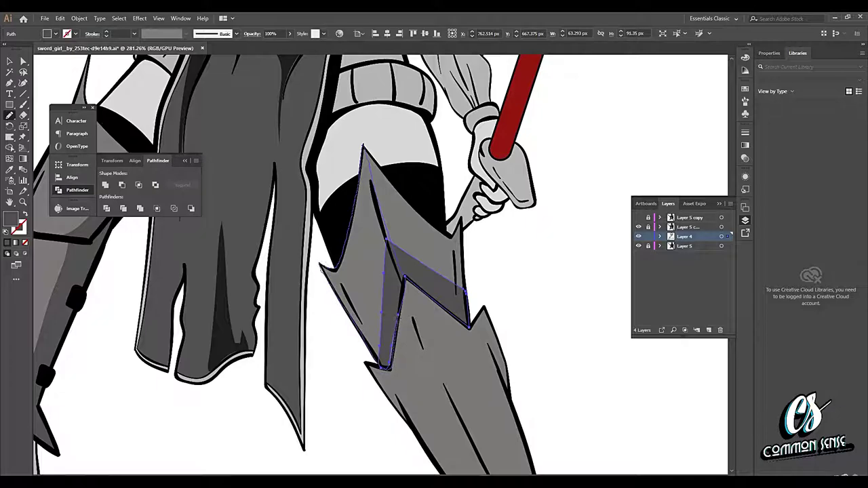
pyautogui.moveTo(322, 268); pyautogui.dragTo(403, 289)
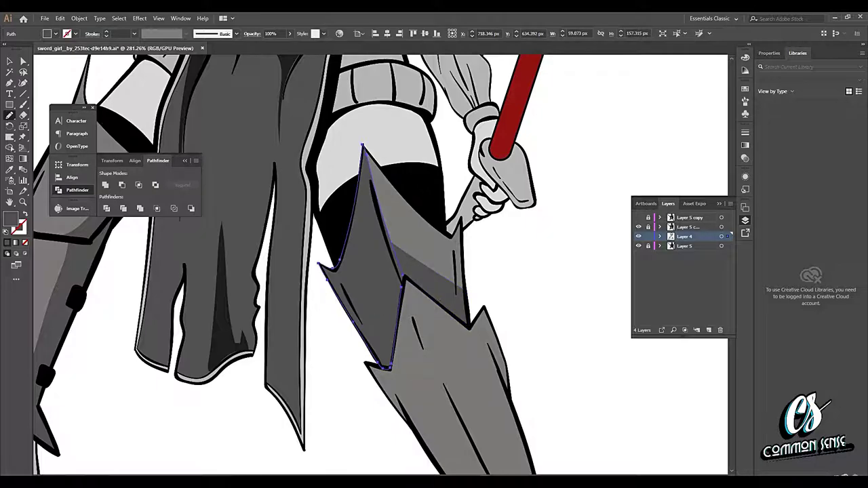
pyautogui.press('v')
pyautogui.click(535, 300)
# Draw a long jagged shadow, about 138 x 240 px, down the inner side of the straight leg's shin plate, and deselect it.
pyautogui.press('z')
pyautogui.scroll(-2, 565, 277)
pyautogui.moveTo(547, 305); pyautogui.dragTo(439, 241)
pyautogui.press('n')
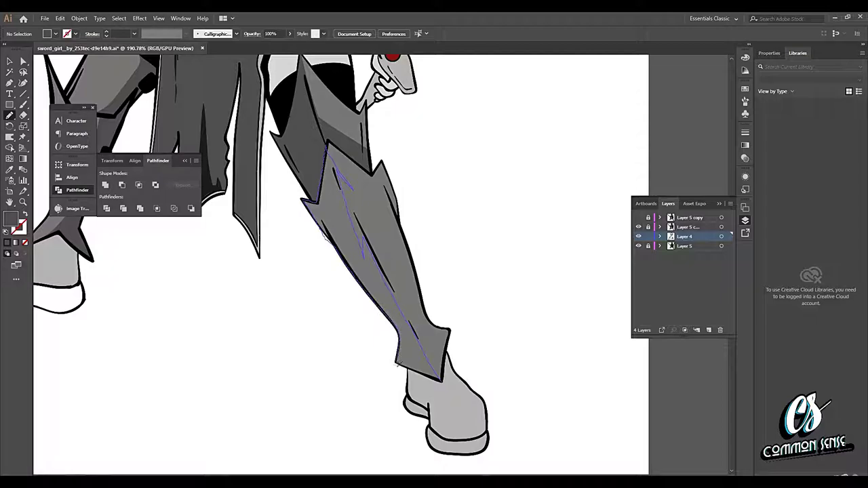
pyautogui.moveTo(422, 372); pyautogui.dragTo(432, 377)
pyautogui.press('v')
pyautogui.click(496, 246)
# Sample the light grey skin of the straight leg's thigh and darken the fill to A0A0A0 for Pencil drawing.
pyautogui.press('space')
pyautogui.moveTo(467, 178); pyautogui.dragTo(478, 242)
pyautogui.press('space')
pyautogui.moveTo(308, 313); pyautogui.dragTo(512, 237)
pyautogui.press('z')
pyautogui.moveTo(512, 237); pyautogui.dragTo(363, 281)
pyautogui.press('space')
pyautogui.moveTo(522, 263); pyautogui.dragTo(411, 299)
pyautogui.press('i')
pyautogui.click(378, 271)
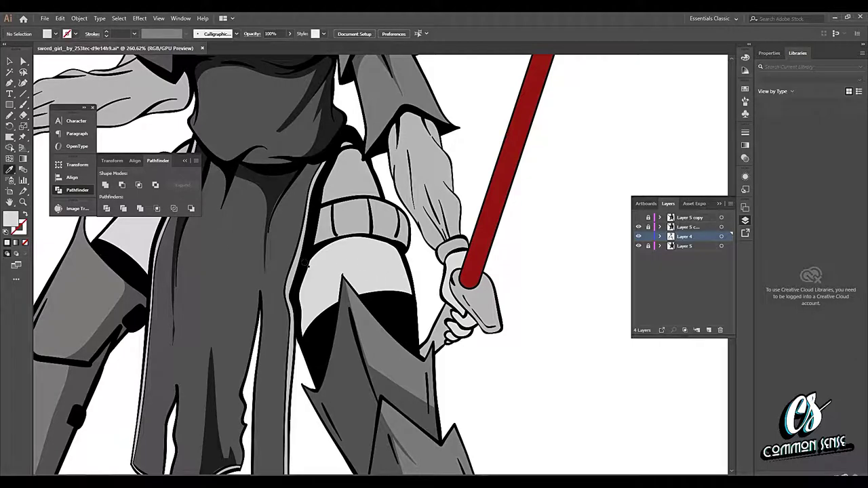
pyautogui.doubleClick(12, 218)
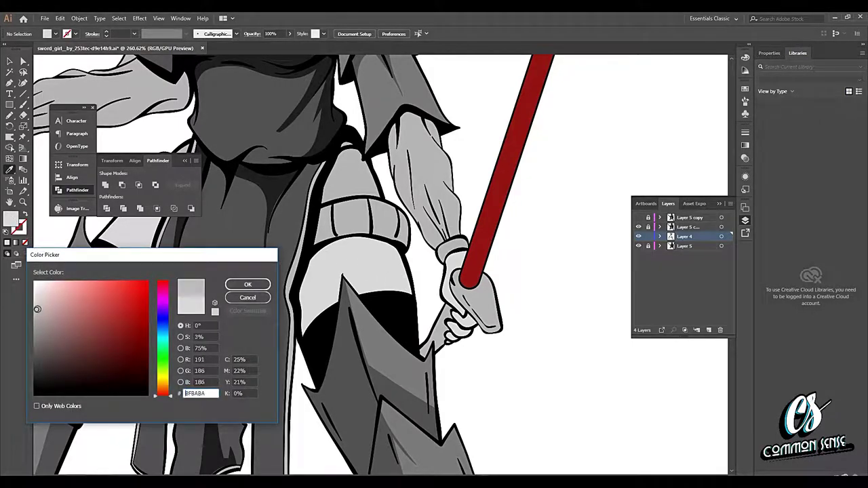
pyautogui.moveTo(35, 316); pyautogui.dragTo(35, 323)
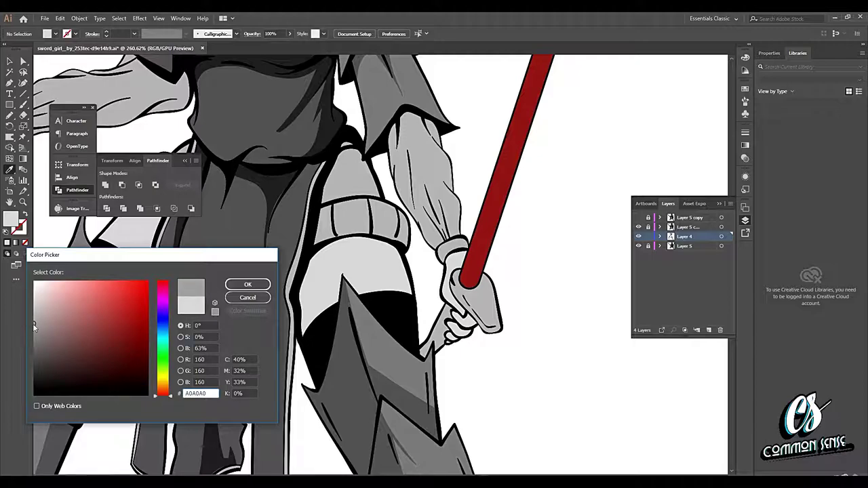
pyautogui.click(241, 286)
pyautogui.hscroll(-2, 380, 264)
pyautogui.press('n')
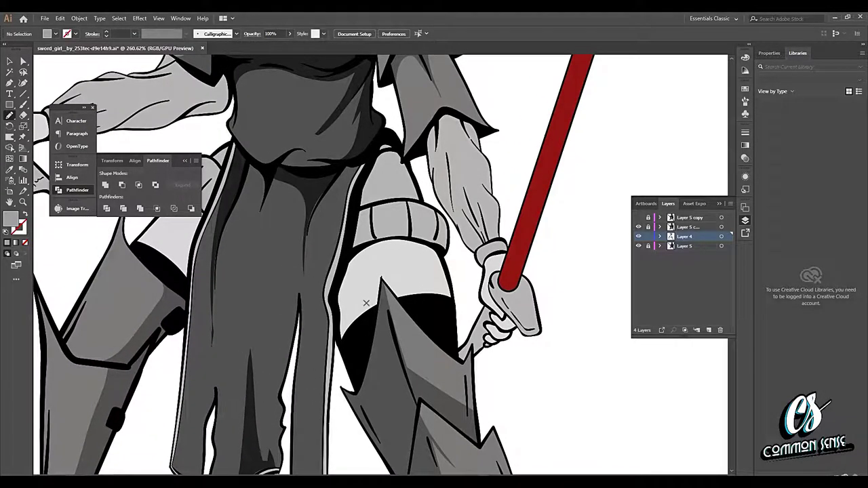
pyautogui.moveTo(364, 326)
pyautogui.mouseDown()
pyautogui.moveTo(378, 355)
pyautogui.moveTo(371, 331)
pyautogui.moveTo(362, 354)
pyautogui.moveTo(381, 366)
pyautogui.moveTo(355, 287)
pyautogui.moveTo(358, 266)
pyautogui.moveTo(380, 242)
pyautogui.moveTo(421, 253)
pyautogui.moveTo(451, 310)
pyautogui.mouseUp()
pyautogui.hotkey('ctrl', 'z')
pyautogui.hotkey('ctrl', 'z')
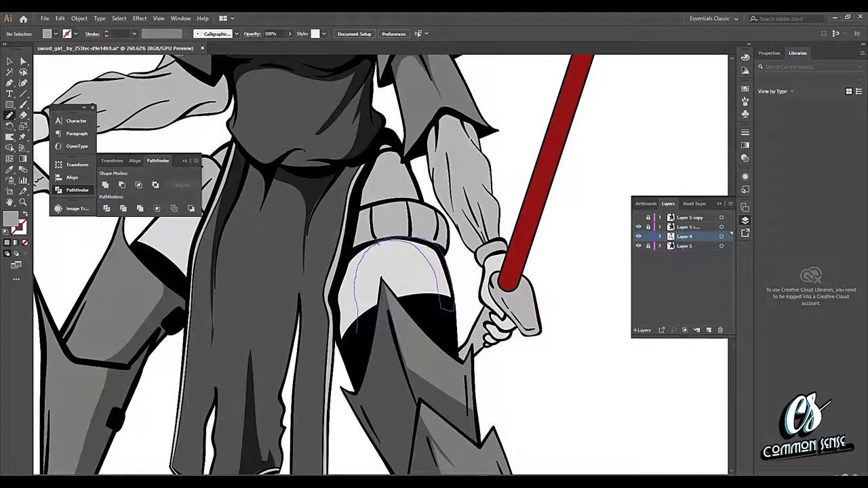
# Draw skin shadows below the shorts cuffs, an arch about 90 x 90 px on the straight thigh and about 31 x 68 px on the bent thigh.
pyautogui.moveTo(358, 249)
pyautogui.mouseDown()
pyautogui.moveTo(335, 303)
pyautogui.moveTo(334, 328)
pyautogui.moveTo(348, 357)
pyautogui.mouseUp()
pyautogui.moveTo(350, 309); pyautogui.dragTo(462, 362)
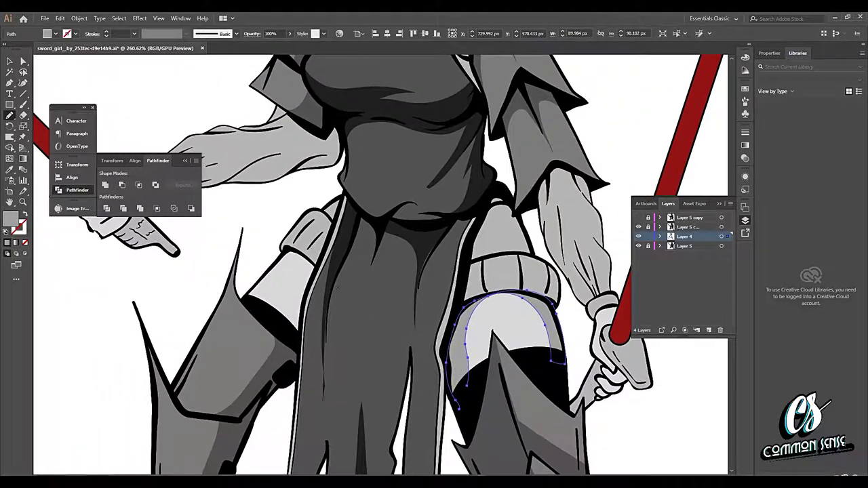
pyautogui.moveTo(274, 318)
pyautogui.mouseDown()
pyautogui.moveTo(299, 278)
pyautogui.moveTo(292, 255)
pyautogui.mouseUp()
pyautogui.moveTo(312, 280); pyautogui.dragTo(306, 300)
pyautogui.moveTo(300, 336); pyautogui.dragTo(285, 332)
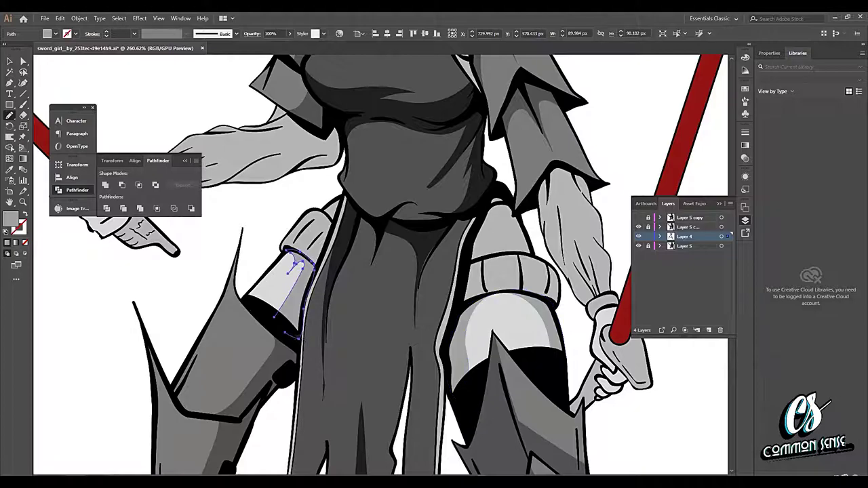
pyautogui.press('v')
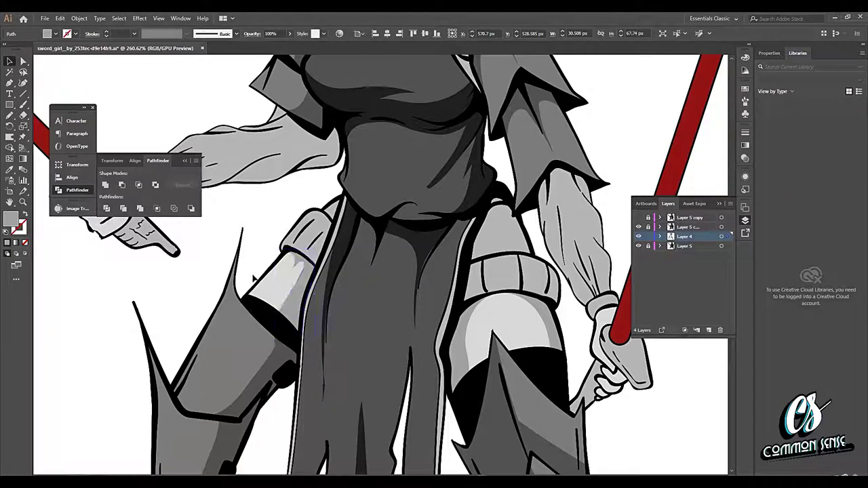
pyautogui.click(254, 279)
pyautogui.press('z')
pyautogui.moveTo(488, 277); pyautogui.dragTo(420, 277)
pyautogui.moveTo(510, 260); pyautogui.dragTo(373, 286)
pyautogui.scroll(-2, 372, 287)
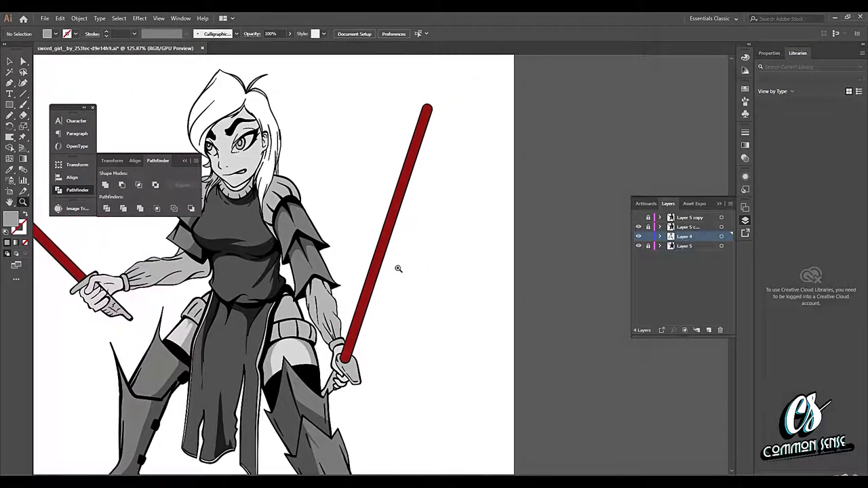
pyautogui.scroll(1, 392, 217)
pyautogui.moveTo(391, 211); pyautogui.dragTo(594, 126)
pyautogui.press('m')
pyautogui.moveTo(289, 272); pyautogui.dragTo(398, 262)
pyautogui.press('n')
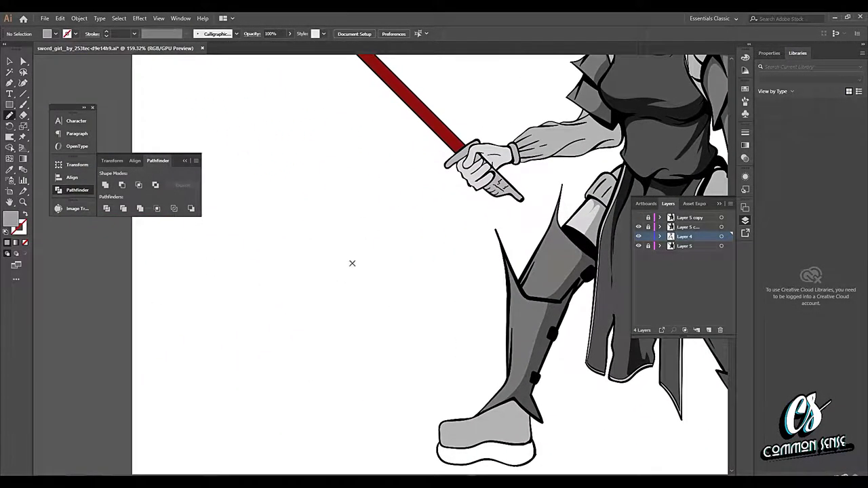
pyautogui.moveTo(248, 231)
pyautogui.mouseDown()
pyautogui.moveTo(375, 183)
pyautogui.moveTo(323, 156)
pyautogui.mouseUp()
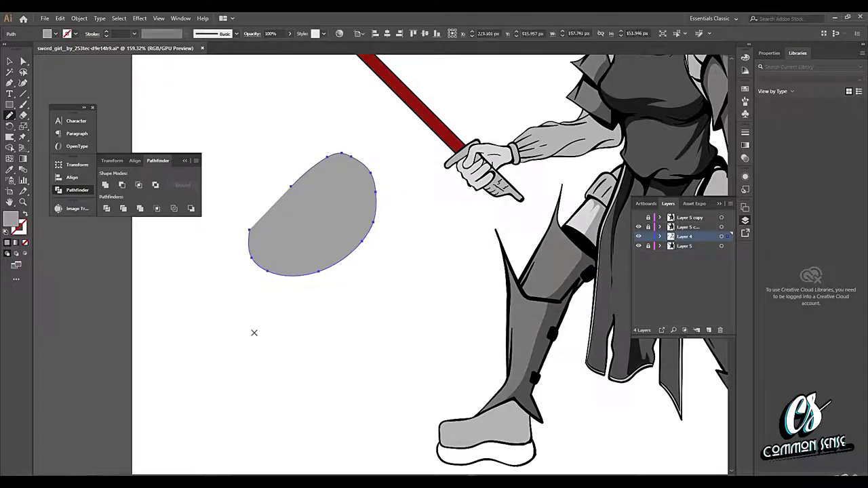
pyautogui.hotkey('ctrl', 'z')
pyautogui.moveTo(230, 279)
pyautogui.mouseDown()
pyautogui.moveTo(275, 300)
pyautogui.moveTo(384, 141)
pyautogui.moveTo(301, 320)
pyautogui.mouseUp()
pyautogui.hotkey('ctrl', 'z')
# Draw a filled test blob, about 160 x 145 px, on the blank canvas beside the bent leg and pull its lower-edge anchor outward.
pyautogui.moveTo(224, 286)
pyautogui.mouseDown()
pyautogui.moveTo(316, 287)
pyautogui.moveTo(323, 184)
pyautogui.moveTo(234, 253)
pyautogui.moveTo(225, 290)
pyautogui.mouseUp()
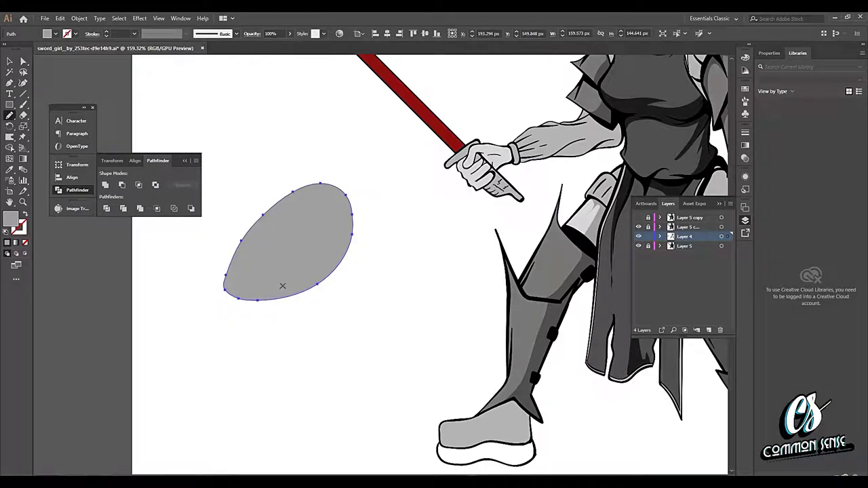
pyautogui.press('a')
pyautogui.click(258, 305)
pyautogui.click(258, 303)
pyautogui.moveTo(257, 303); pyautogui.dragTo(280, 331)
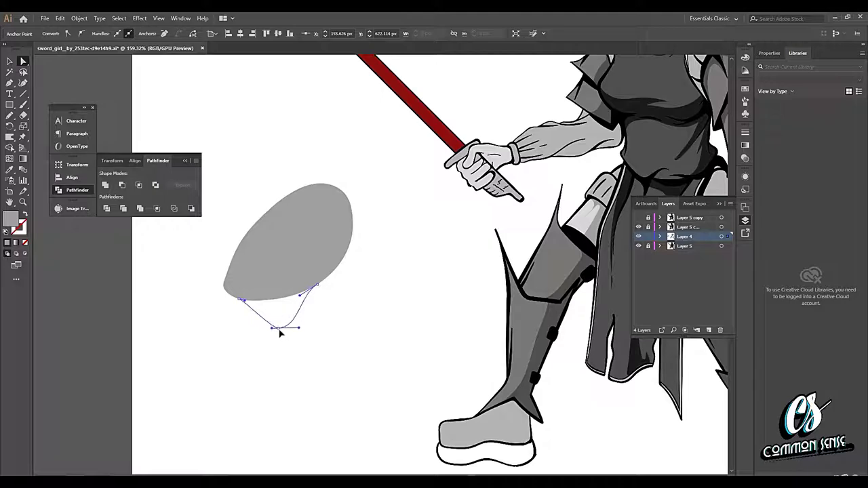
pyautogui.click(362, 321)
# Erase the part of the straight leg's shin shadow that spills past the inner outline, and deselect it.
pyautogui.moveTo(395, 304); pyautogui.dragTo(163, 271)
pyautogui.moveTo(380, 319); pyautogui.dragTo(271, 263)
pyautogui.press('z')
pyautogui.moveTo(306, 326); pyautogui.dragTo(386, 246)
pyautogui.press('v')
pyautogui.click(378, 273)
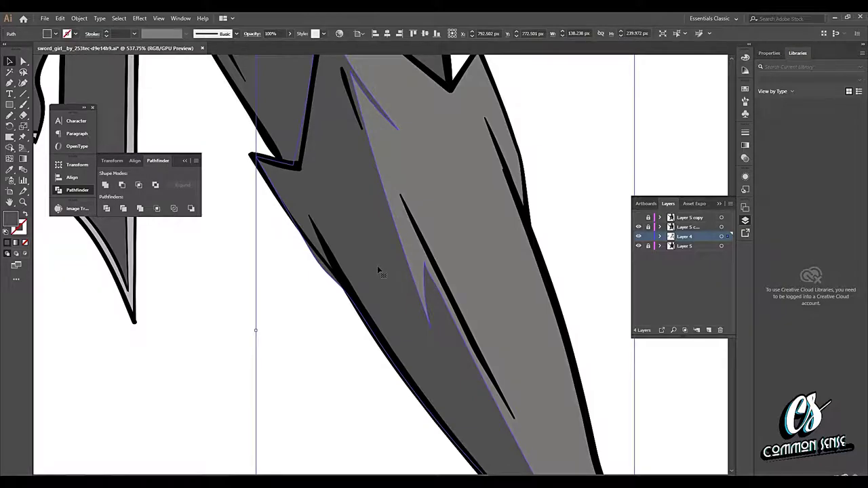
pyautogui.hotkey('shift', 'e')
pyautogui.moveTo(320, 257)
pyautogui.mouseDown()
pyautogui.moveTo(337, 297)
pyautogui.moveTo(277, 218)
pyautogui.moveTo(337, 298)
pyautogui.moveTo(285, 231)
pyautogui.mouseUp()
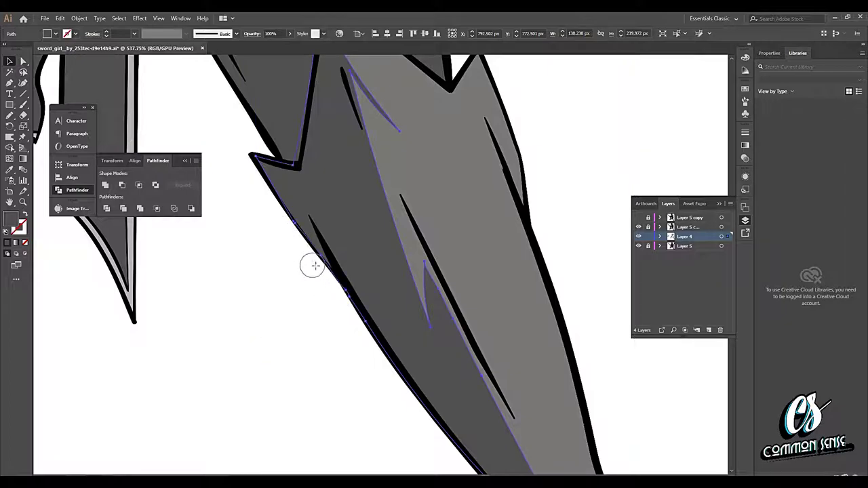
pyautogui.click(232, 327)
# Sample the light grey of the shoulder sleeve and darken the fill to a neutral mid grey for Pencil drawing.
pyautogui.press('z')
pyautogui.moveTo(468, 217); pyautogui.dragTo(387, 332)
pyautogui.scroll(8, 353, 257)
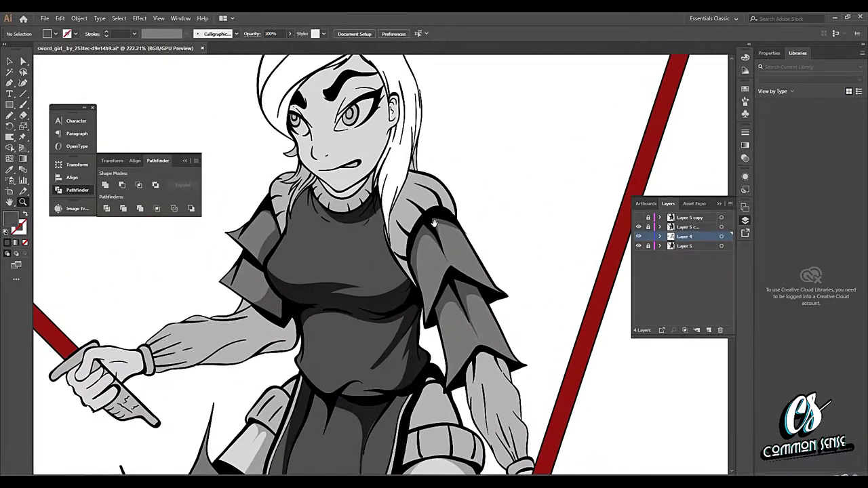
pyautogui.scroll(3, 434, 293)
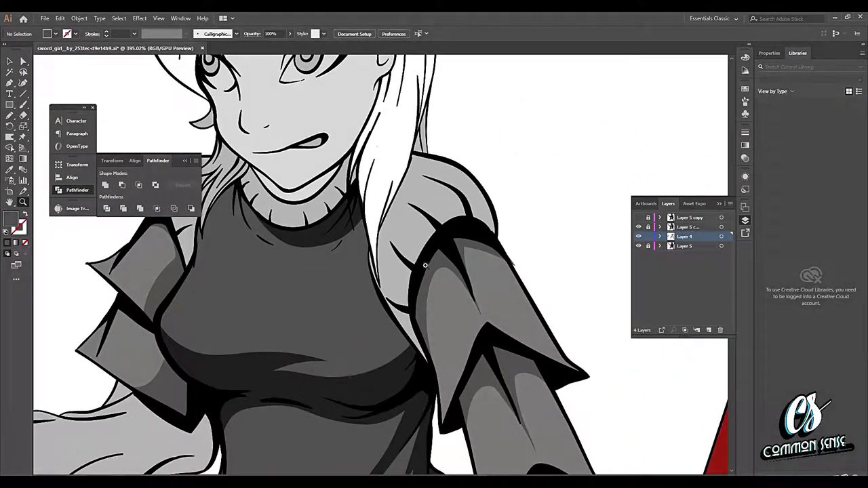
pyautogui.press('i')
pyautogui.click(415, 237)
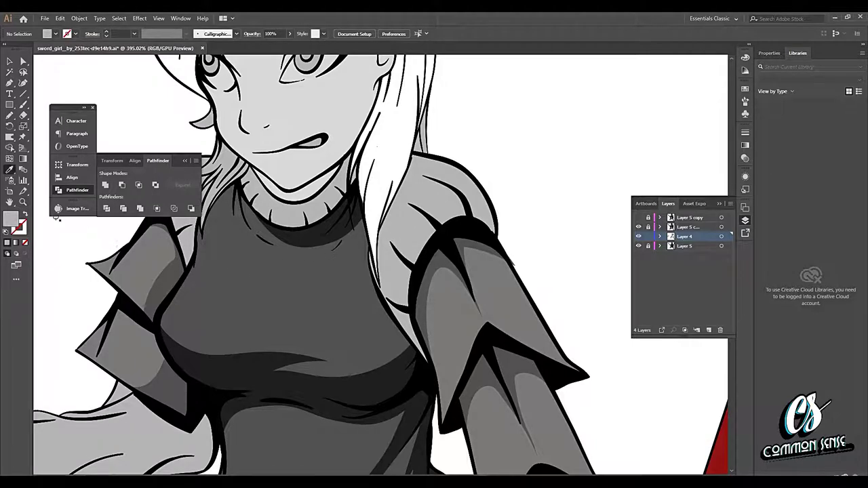
pyautogui.doubleClick(10, 219)
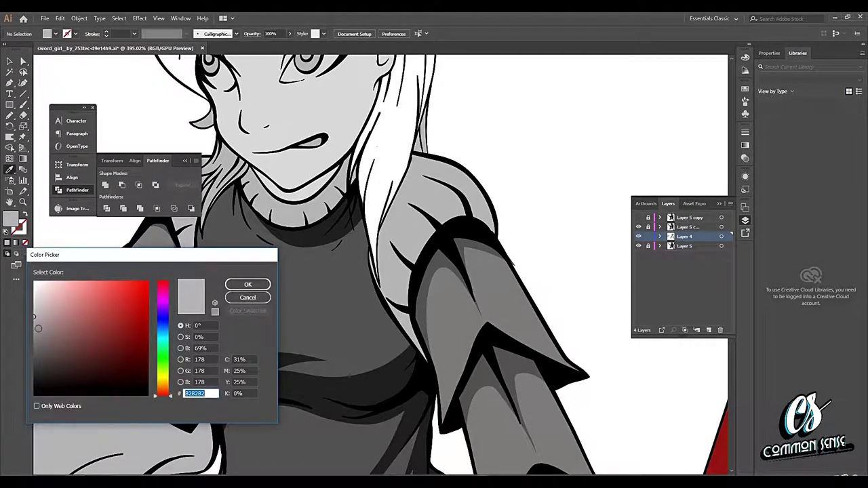
pyautogui.moveTo(39, 327); pyautogui.dragTo(34, 344)
pyautogui.click(247, 284)
pyautogui.press('n')
pyautogui.moveTo(315, 214)
pyautogui.mouseDown()
pyautogui.moveTo(427, 271)
pyautogui.moveTo(350, 202)
pyautogui.mouseUp()
pyautogui.moveTo(440, 271); pyautogui.dragTo(357, 238)
pyautogui.moveTo(388, 204)
pyautogui.mouseDown()
pyautogui.moveTo(384, 261)
pyautogui.moveTo(368, 280)
pyautogui.mouseUp()
pyautogui.moveTo(328, 307); pyautogui.dragTo(337, 233)
pyautogui.hotkey('ctrl', 'z')
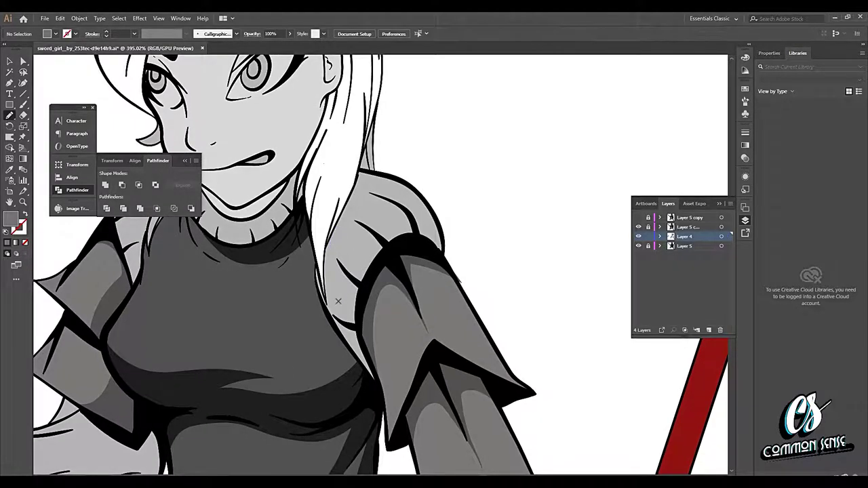
pyautogui.hotkey('ctrl', 'z')
# Draw a shadow, about 53 x 109 px, over the shoulder sleeve from beneath the hair down to the armpit.
pyautogui.moveTo(361, 343)
pyautogui.mouseDown()
pyautogui.moveTo(358, 292)
pyautogui.moveTo(375, 229)
pyautogui.moveTo(418, 212)
pyautogui.mouseUp()
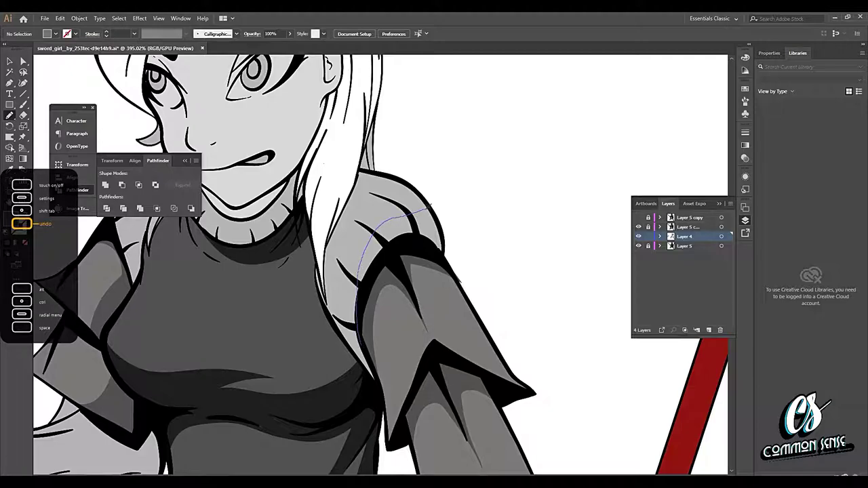
pyautogui.moveTo(405, 180); pyautogui.dragTo(360, 168)
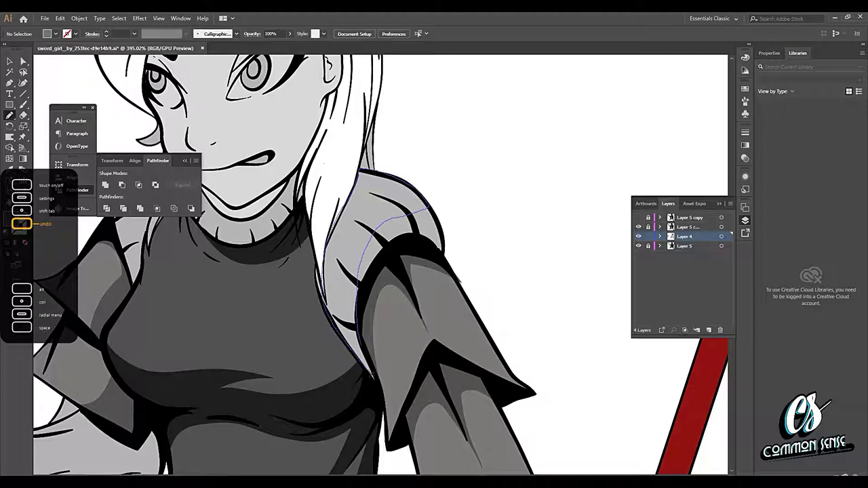
pyautogui.moveTo(367, 367); pyautogui.dragTo(354, 347)
# Draw a jagged strand-shaped shadow, about 77 x 90 px, from the crown down the front swoop of the hair, and deselect it.
pyautogui.moveTo(343, 314); pyautogui.dragTo(429, 473)
pyautogui.moveTo(282, 208)
pyautogui.mouseDown()
pyautogui.moveTo(407, 299)
pyautogui.moveTo(410, 315)
pyautogui.mouseUp()
pyautogui.moveTo(322, 276)
pyautogui.mouseDown()
pyautogui.moveTo(397, 154)
pyautogui.moveTo(342, 210)
pyautogui.moveTo(374, 165)
pyautogui.mouseUp()
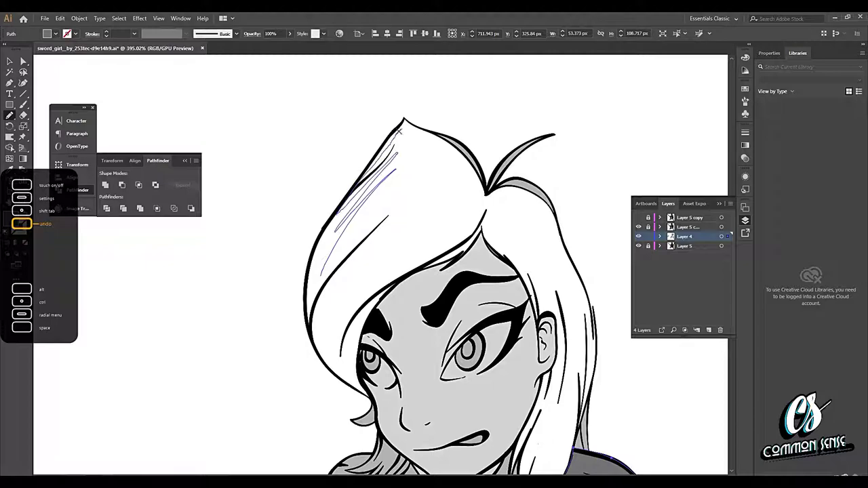
pyautogui.moveTo(452, 157)
pyautogui.mouseDown()
pyautogui.moveTo(466, 185)
pyautogui.moveTo(391, 206)
pyautogui.moveTo(329, 270)
pyautogui.mouseUp()
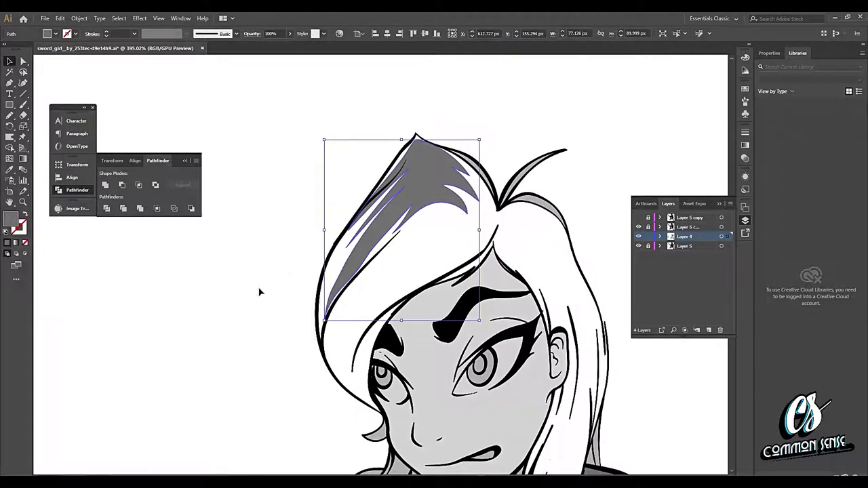
pyautogui.click(259, 292)
pyautogui.press('z')
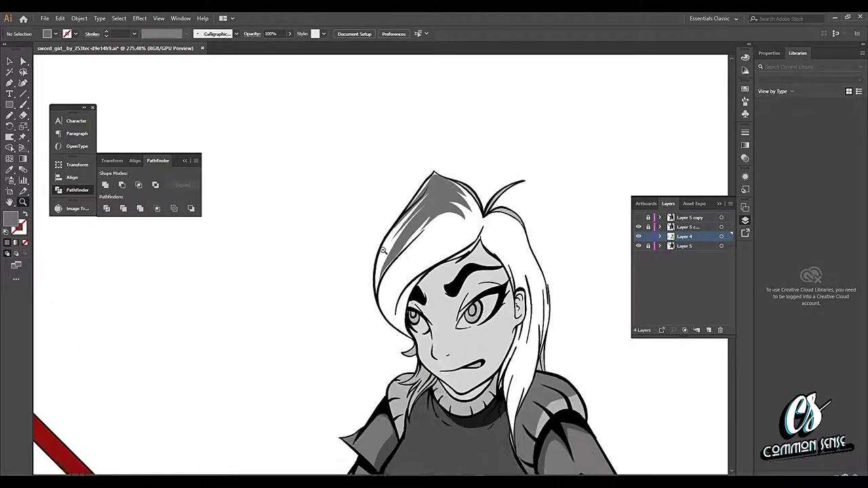